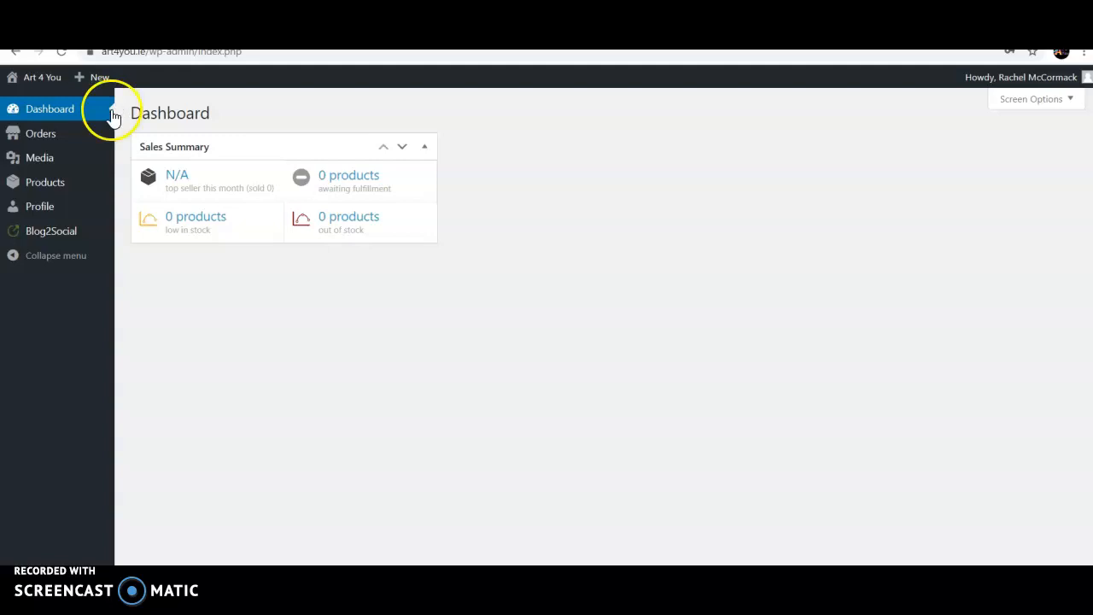
- Create a new product and name it Christmas Tree
{"action": "mouse_move", "coordinate": [96, 82]}
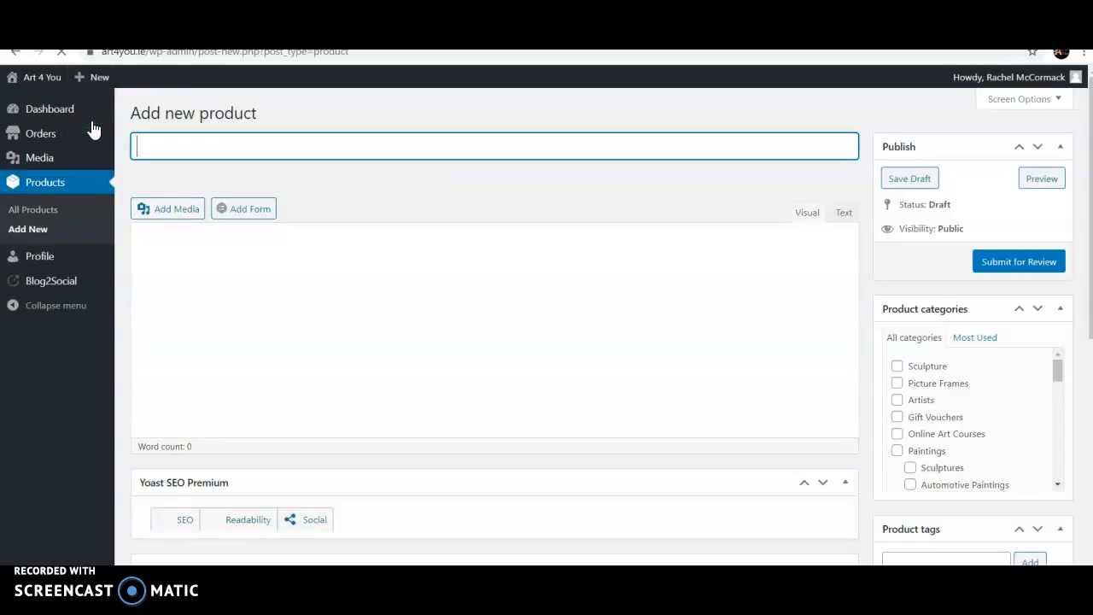
{"action": "left_click", "coordinate": [147, 137]}
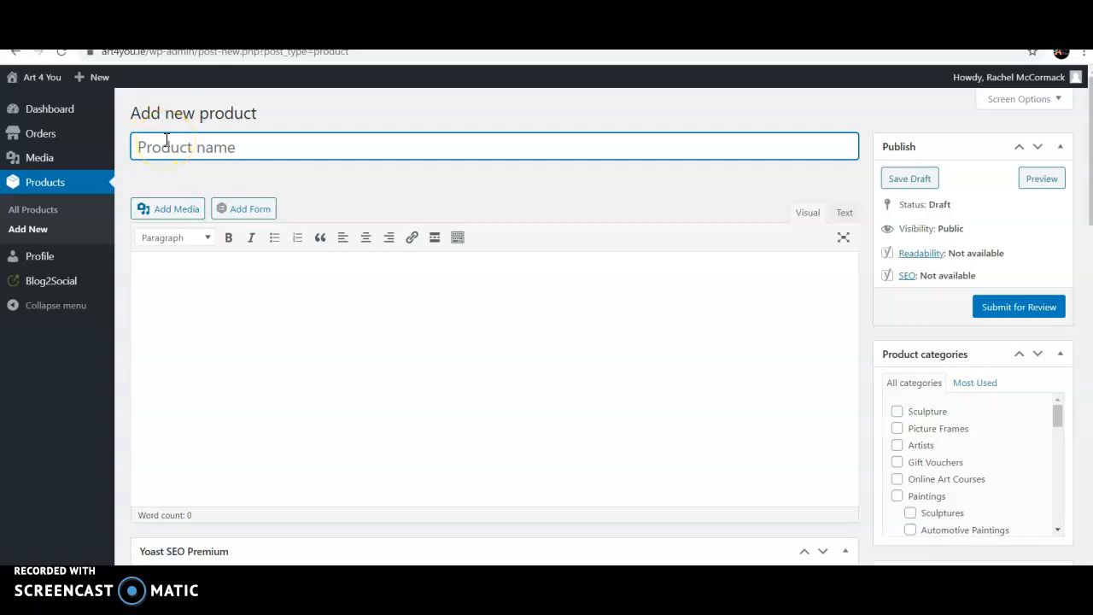
{"action": "type", "text": "Christmas Tree"}
- Copy the product name into the main description and complete it with "by Santa Claus", Medium: Oil on canvas, Size: 10 x 12 inches, Unframed, Free worldwide postage
{"action": "triple_click", "coordinate": [172, 142]}
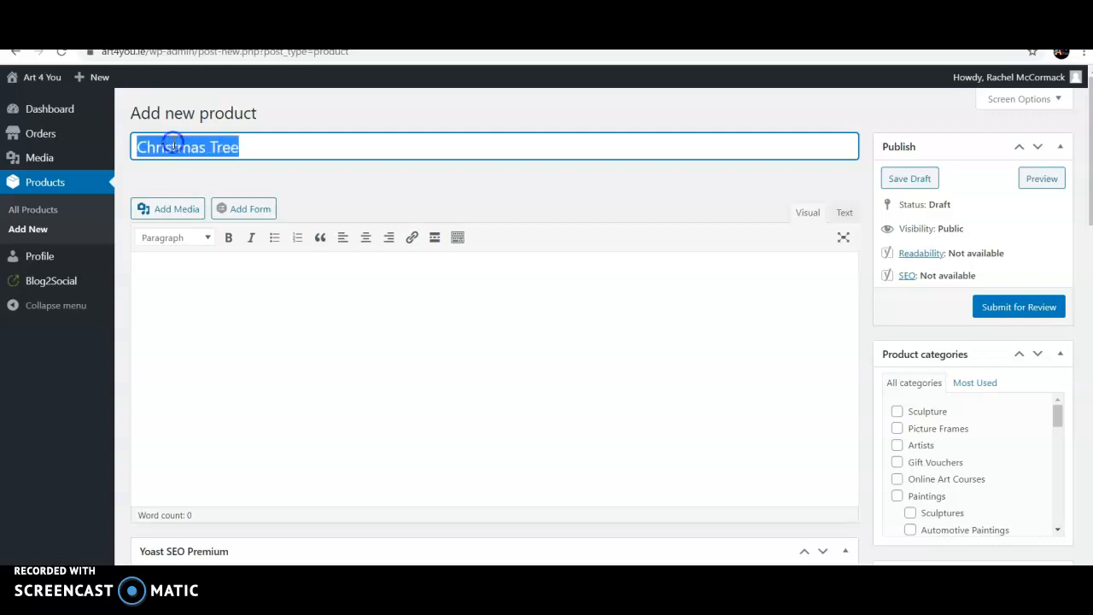
{"action": "right_click", "coordinate": [173, 142]}
{"action": "left_click", "coordinate": [204, 195]}
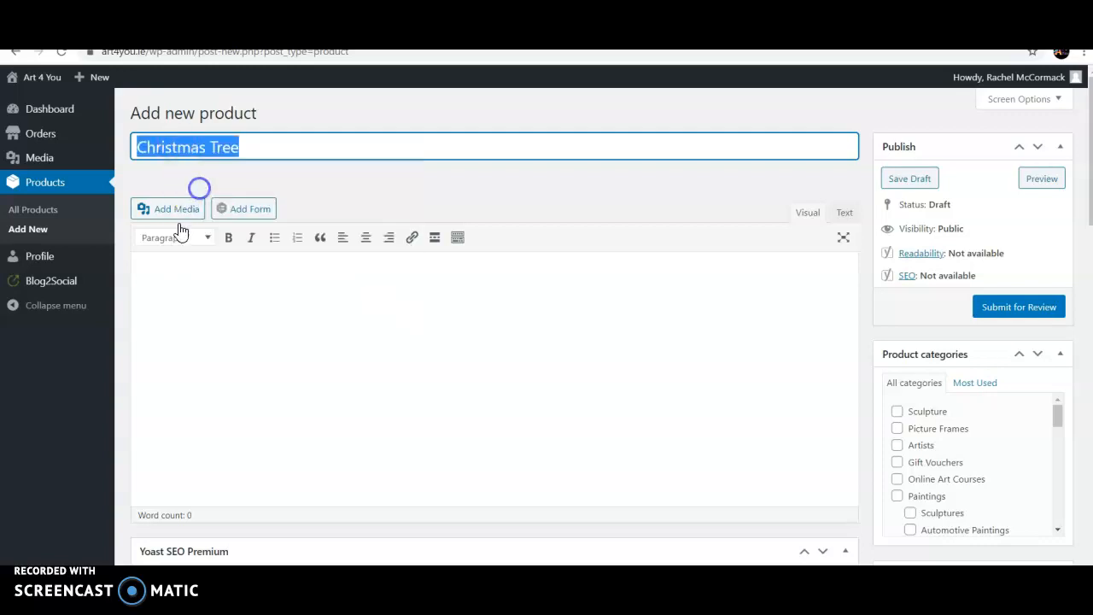
{"action": "left_click", "coordinate": [151, 269]}
{"action": "right_click", "coordinate": [151, 269]}
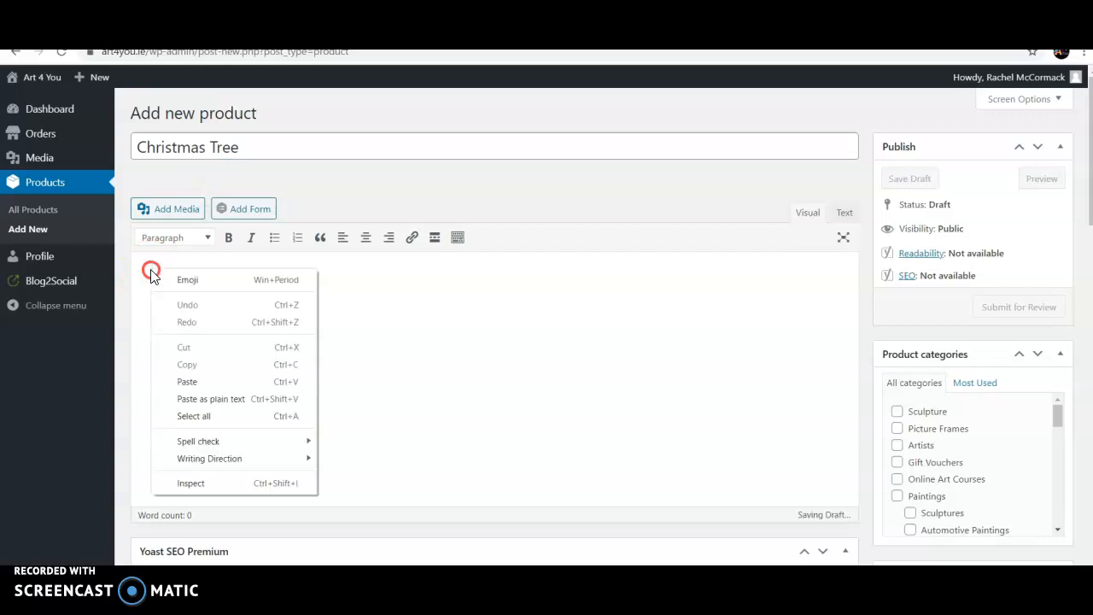
{"action": "left_click", "coordinate": [187, 382]}
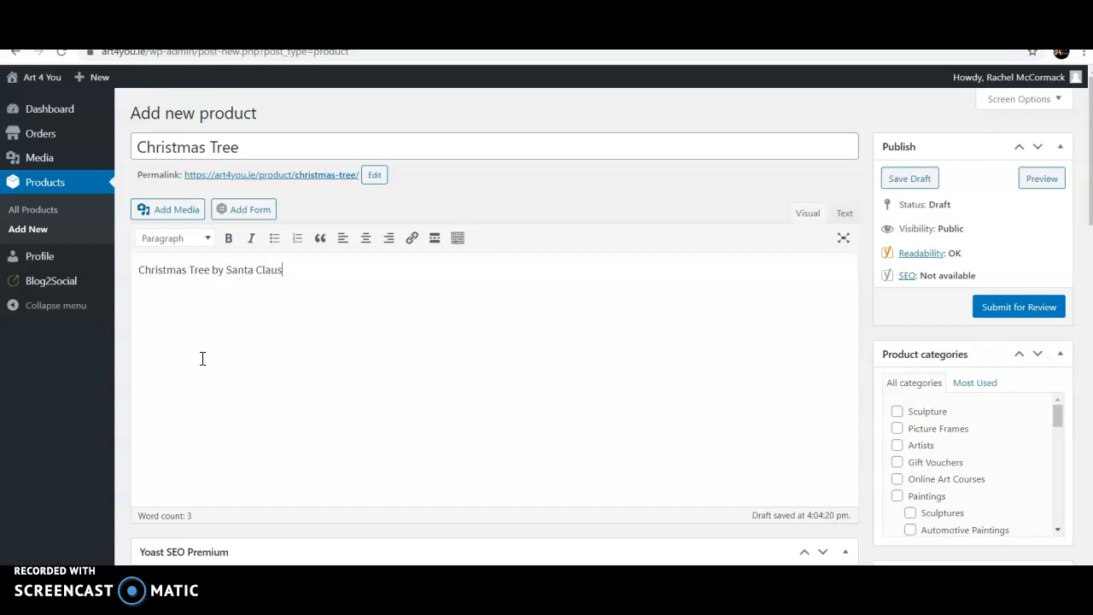
{"action": "left_click", "coordinate": [237, 344]}
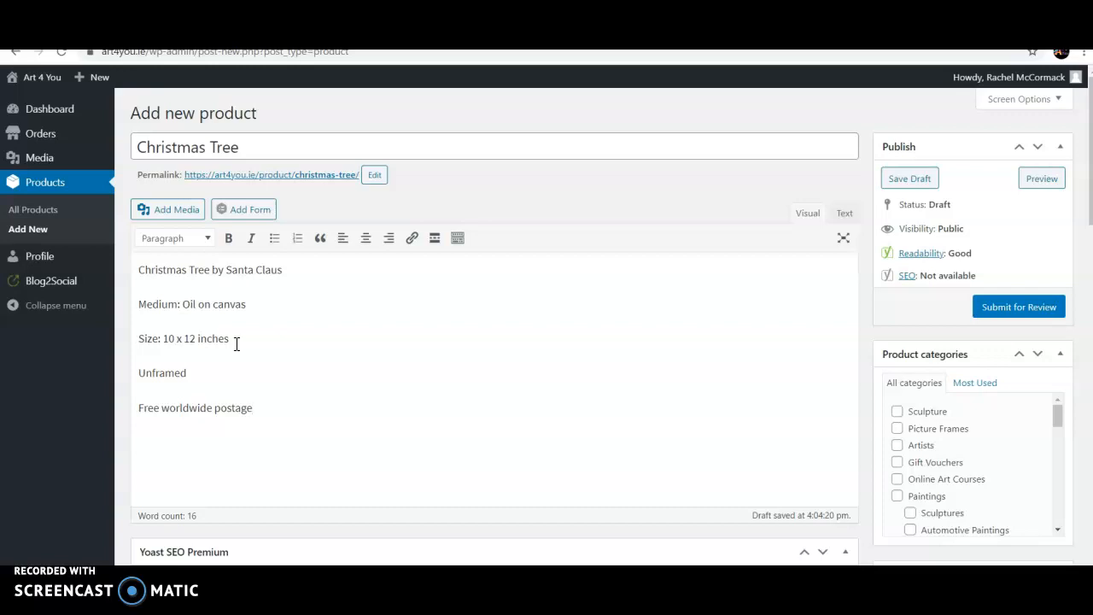
- Format the description's first line, "Christmas Tree by Santa Claus", as Heading 3
{"action": "triple_click", "coordinate": [192, 270]}
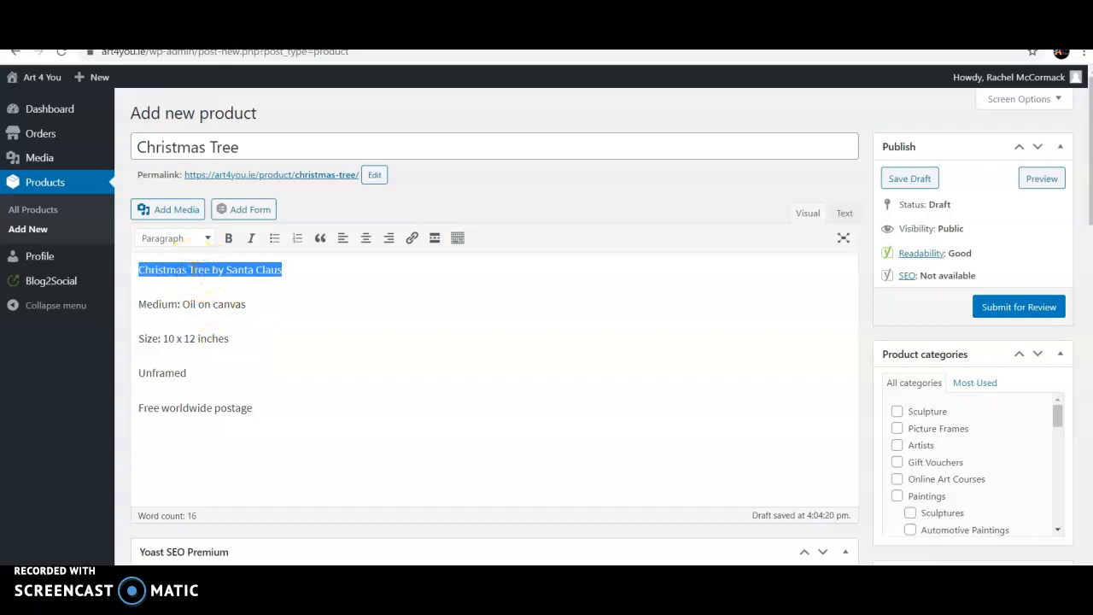
{"action": "left_click", "coordinate": [185, 243]}
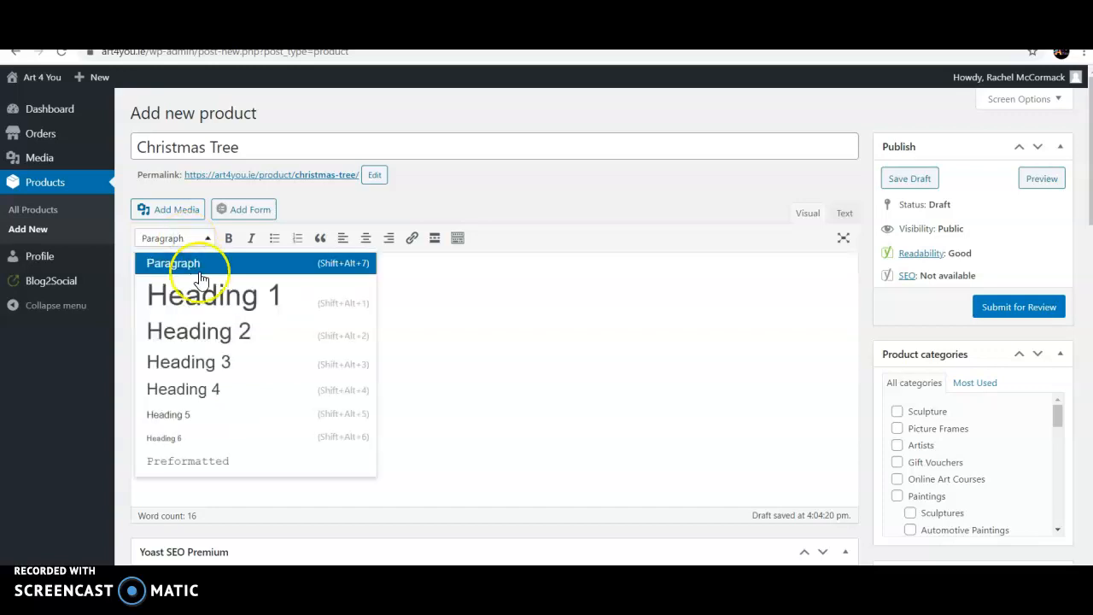
{"action": "left_click", "coordinate": [201, 362]}
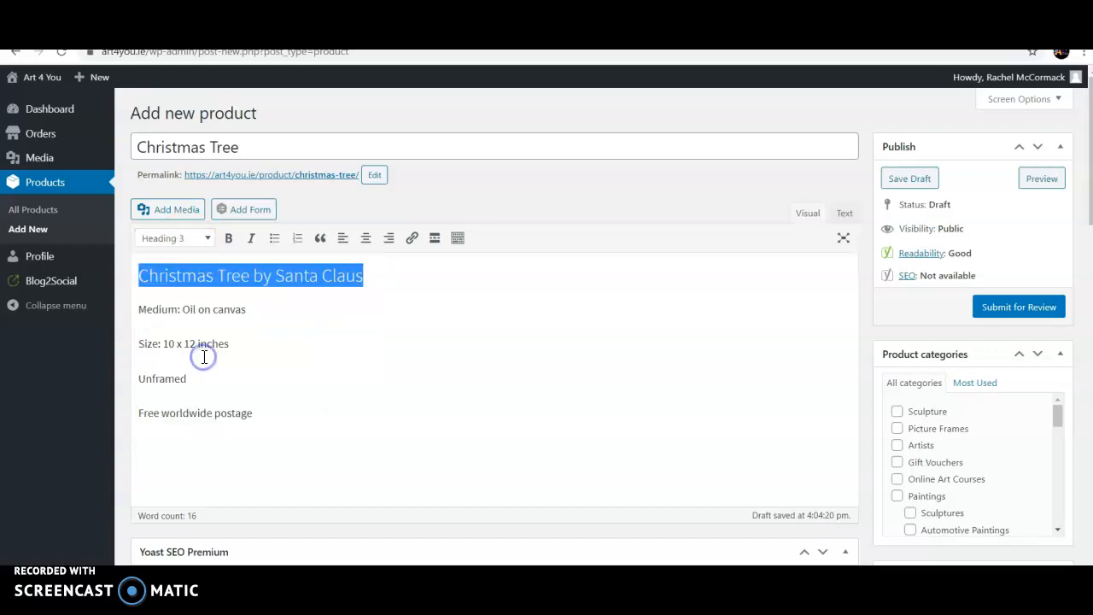
- Copy the medium, size, unframed and postage lines from the main description into the product short description
{"action": "double_click", "coordinate": [253, 413]}
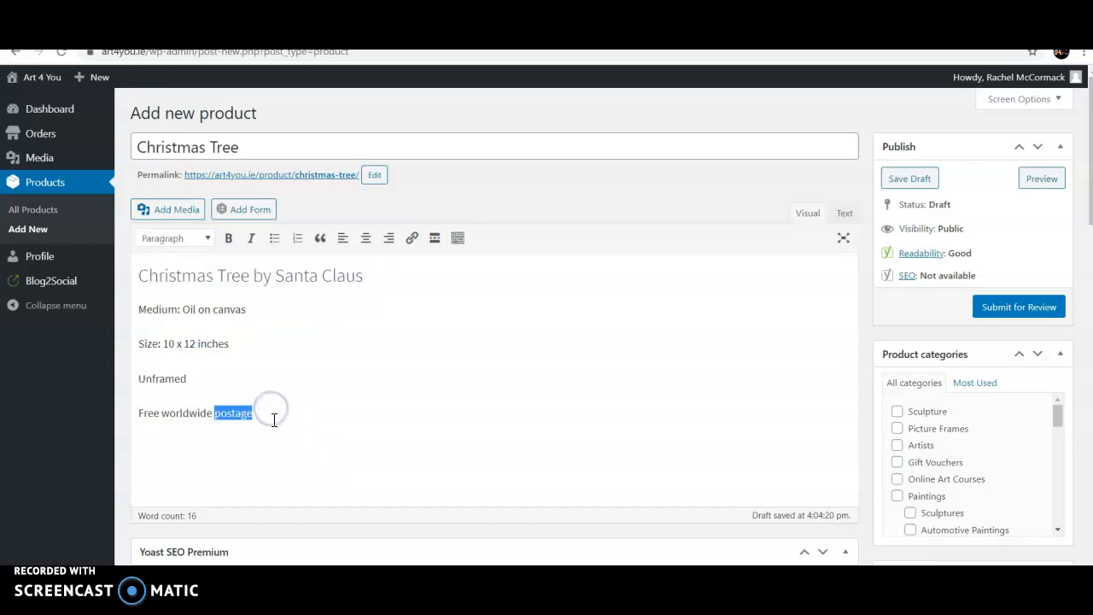
{"action": "left_click_drag", "start_coordinate": [255, 413], "coordinate": [141, 310]}
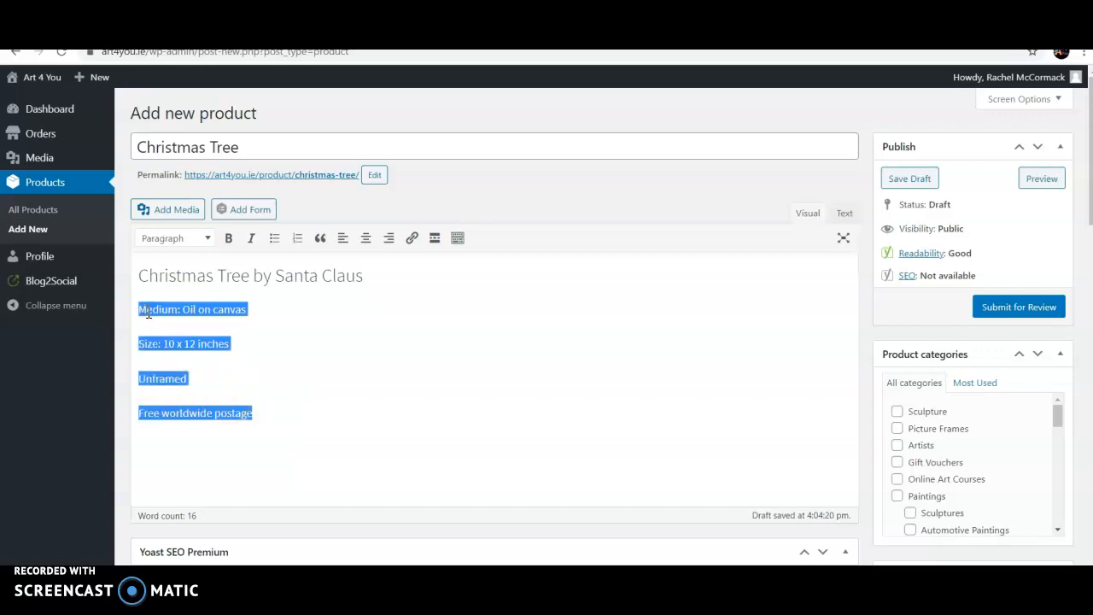
{"action": "right_click", "coordinate": [149, 310]}
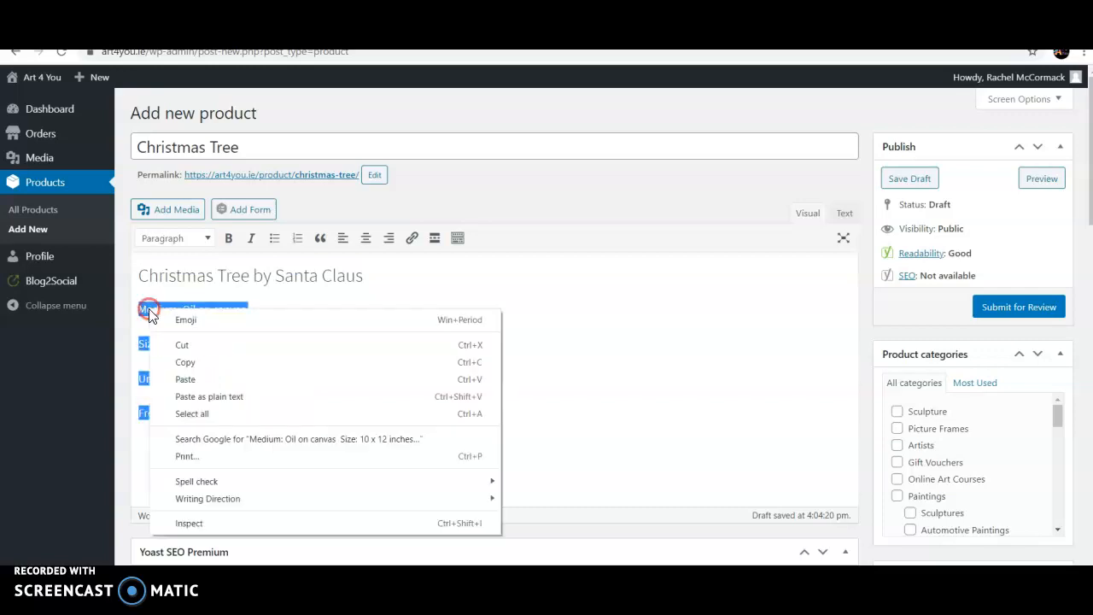
{"action": "left_click", "coordinate": [184, 363]}
{"action": "scroll", "coordinate": [180, 333], "scroll_direction": "down", "scroll_amount": 8}
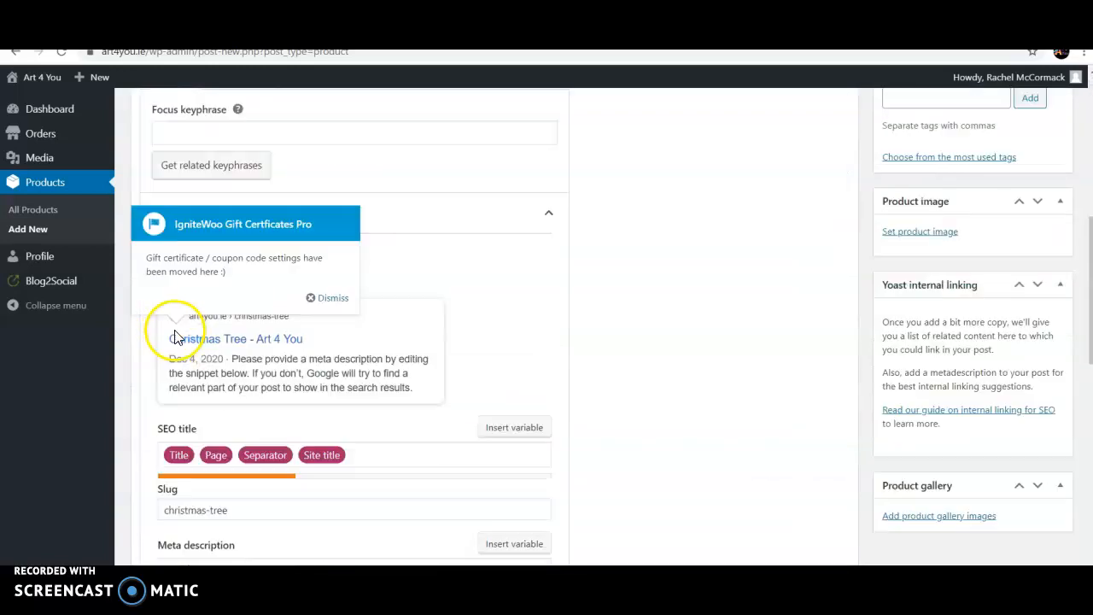
{"action": "scroll", "coordinate": [176, 340], "scroll_direction": "down", "scroll_amount": 9}
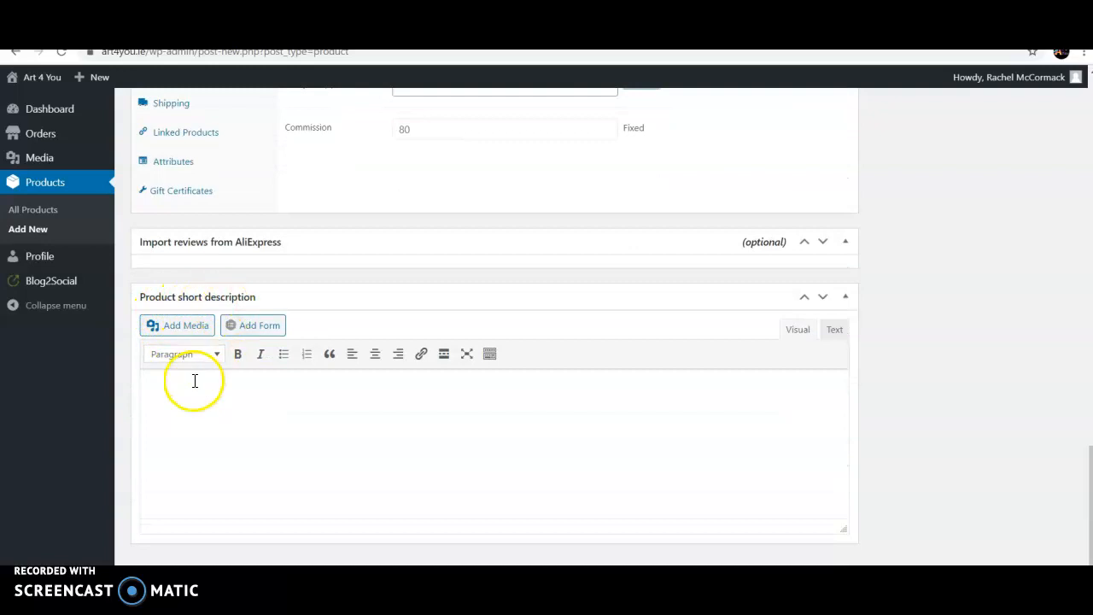
{"action": "left_click", "coordinate": [173, 390]}
{"action": "right_click", "coordinate": [172, 390]}
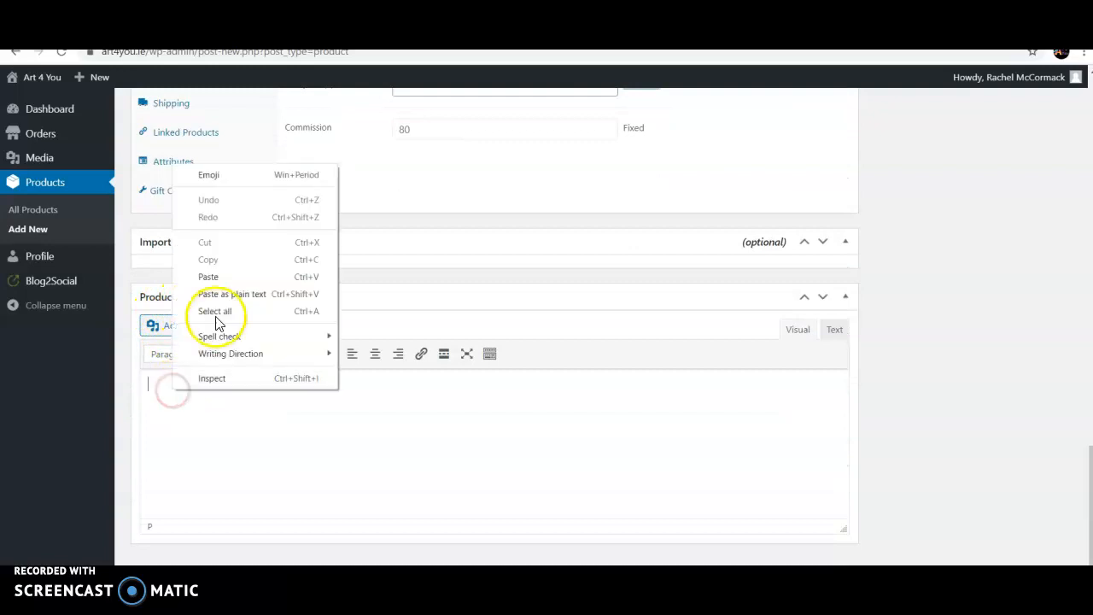
{"action": "left_click", "coordinate": [224, 278]}
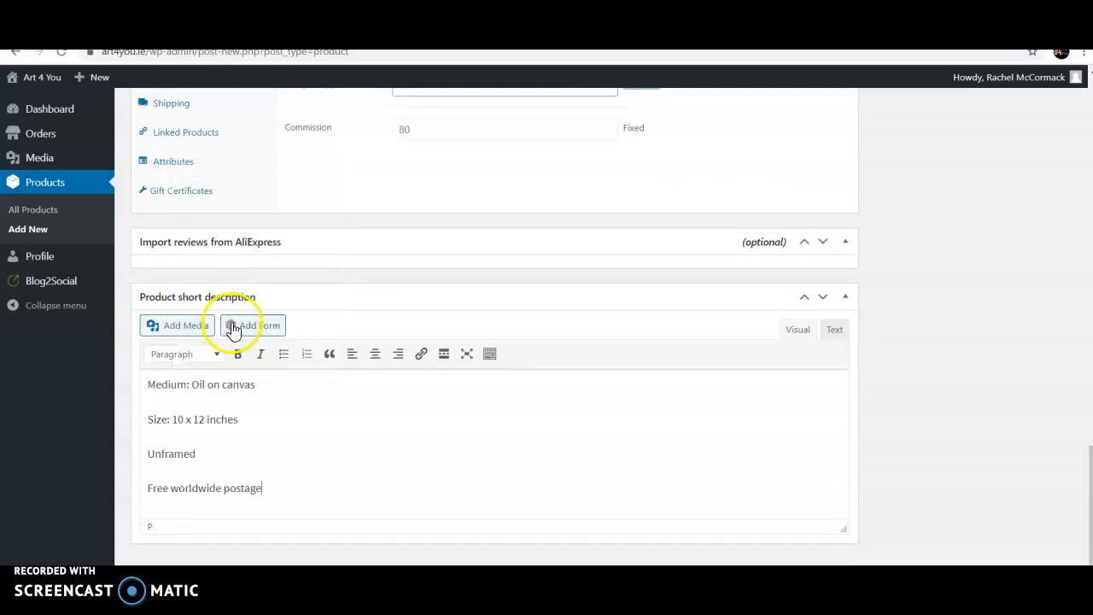
- Enter "Christmas Tree" as the Yoast SEO focus keyphrase
{"action": "scroll", "coordinate": [244, 322], "scroll_direction": "up", "scroll_amount": 2}
{"action": "scroll", "coordinate": [237, 331], "scroll_direction": "up", "scroll_amount": 12}
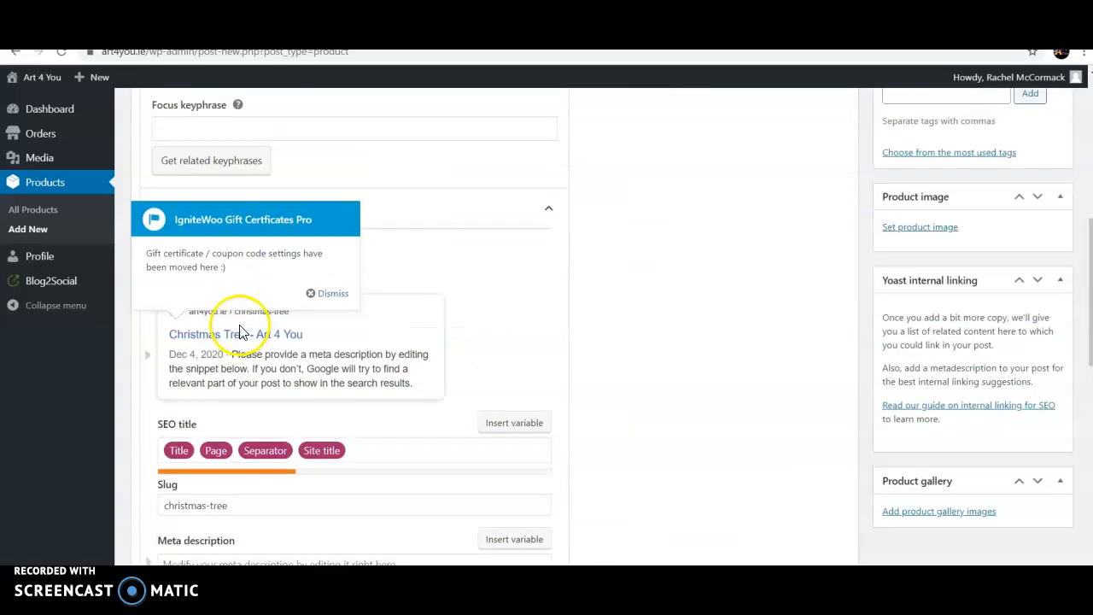
{"action": "scroll", "coordinate": [240, 333], "scroll_direction": "up", "scroll_amount": 5}
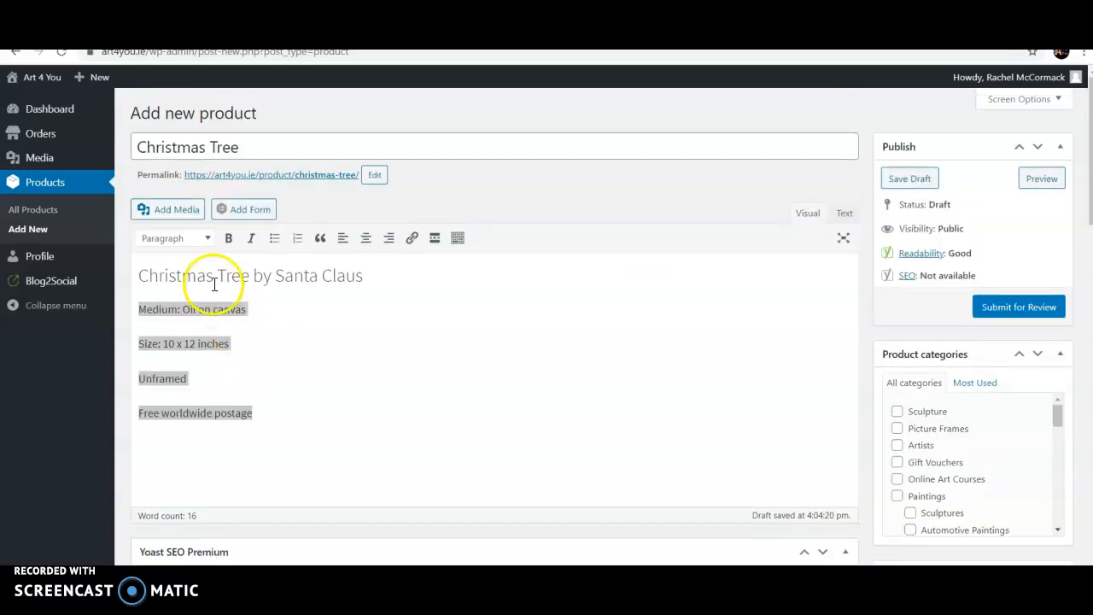
{"action": "scroll", "coordinate": [220, 293], "scroll_direction": "down", "scroll_amount": 5}
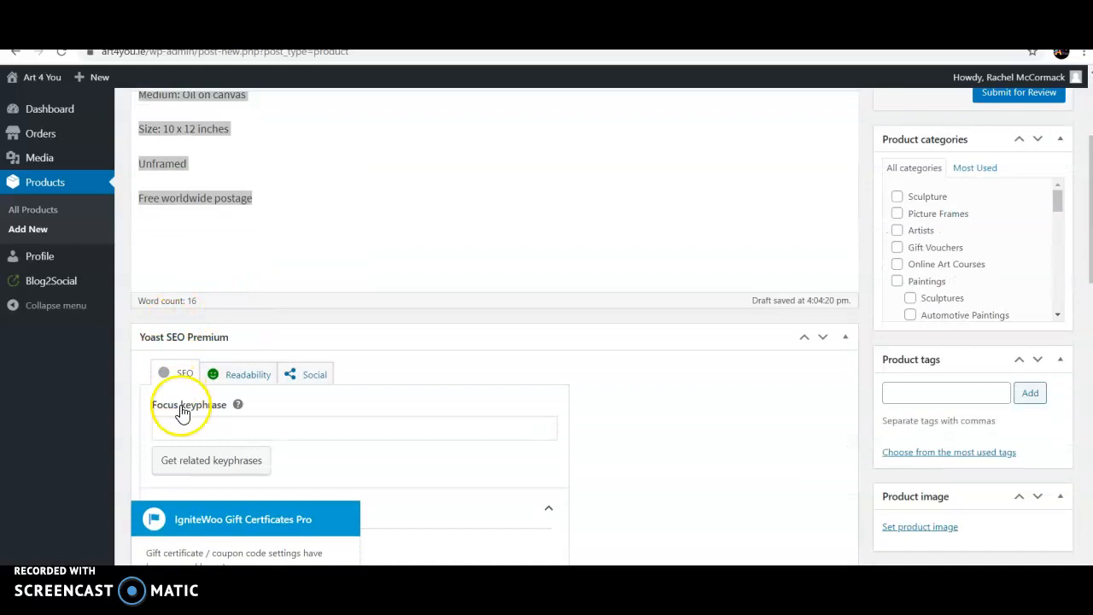
{"action": "left_click", "coordinate": [185, 422]}
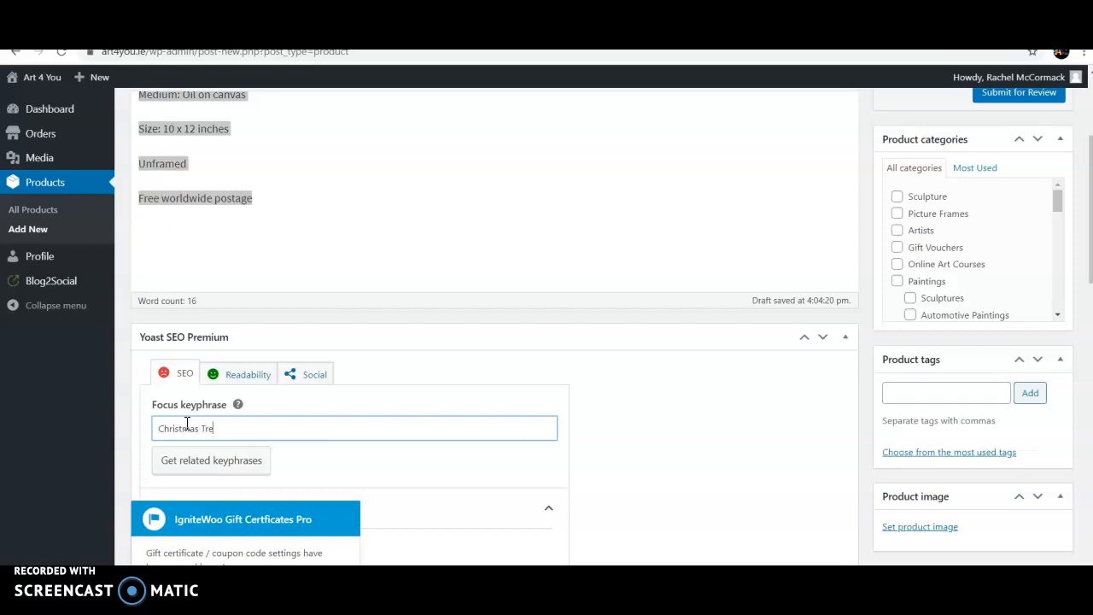
- Insert "By Santa Claus" between the Title and Page variables of the SEO title
{"action": "scroll", "coordinate": [186, 424], "scroll_direction": "down", "scroll_amount": 3}
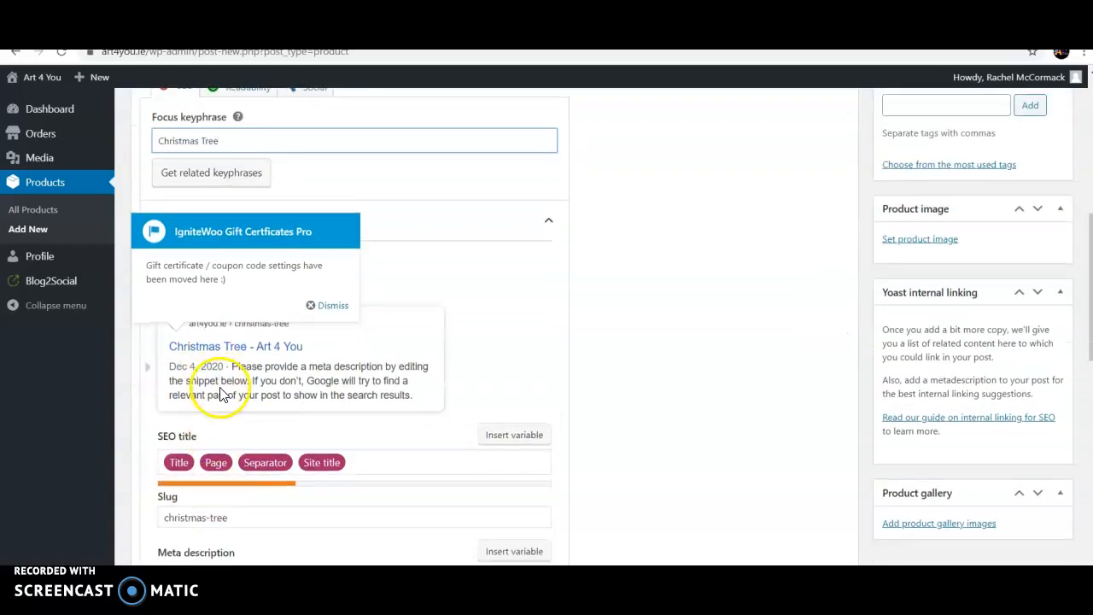
{"action": "scroll", "coordinate": [213, 384], "scroll_direction": "down", "scroll_amount": 2}
{"action": "left_click", "coordinate": [202, 323]}
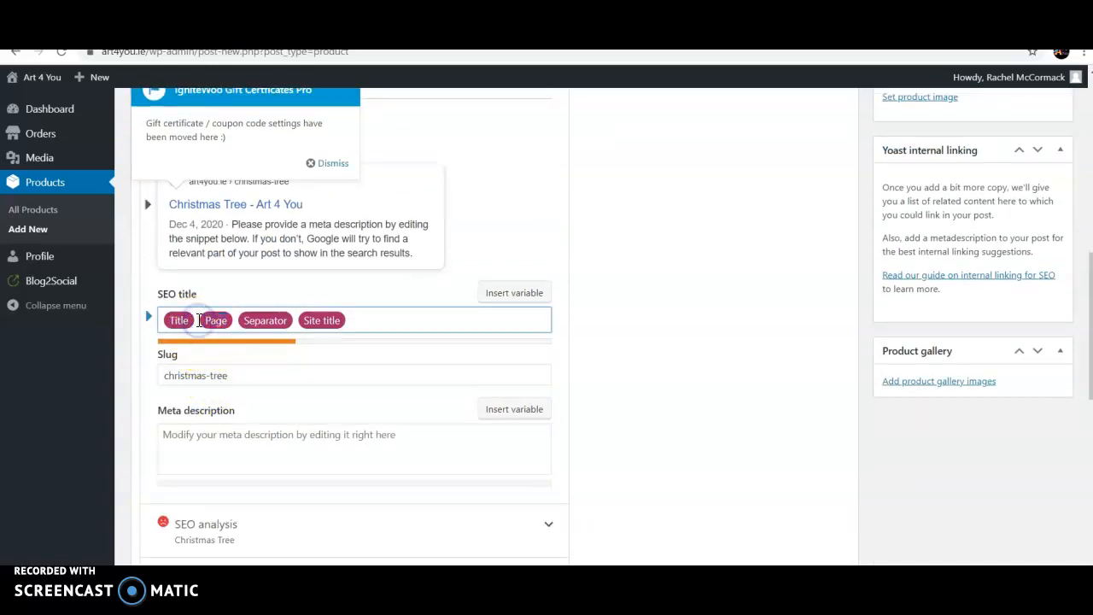
{"action": "type", "text": "By San"}
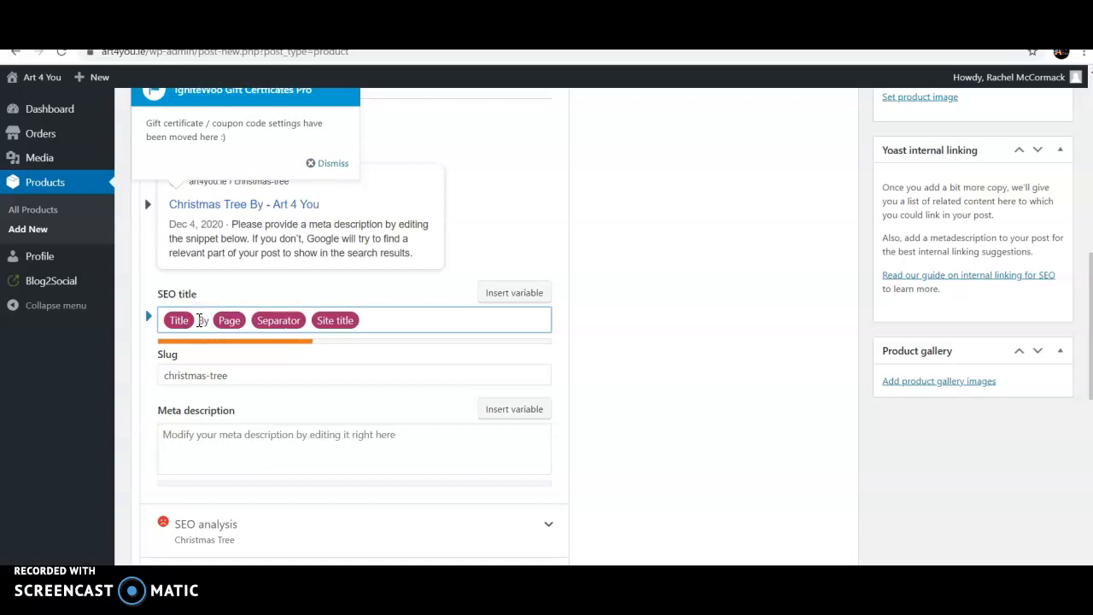
{"action": "type", "text": "ta Claus"}
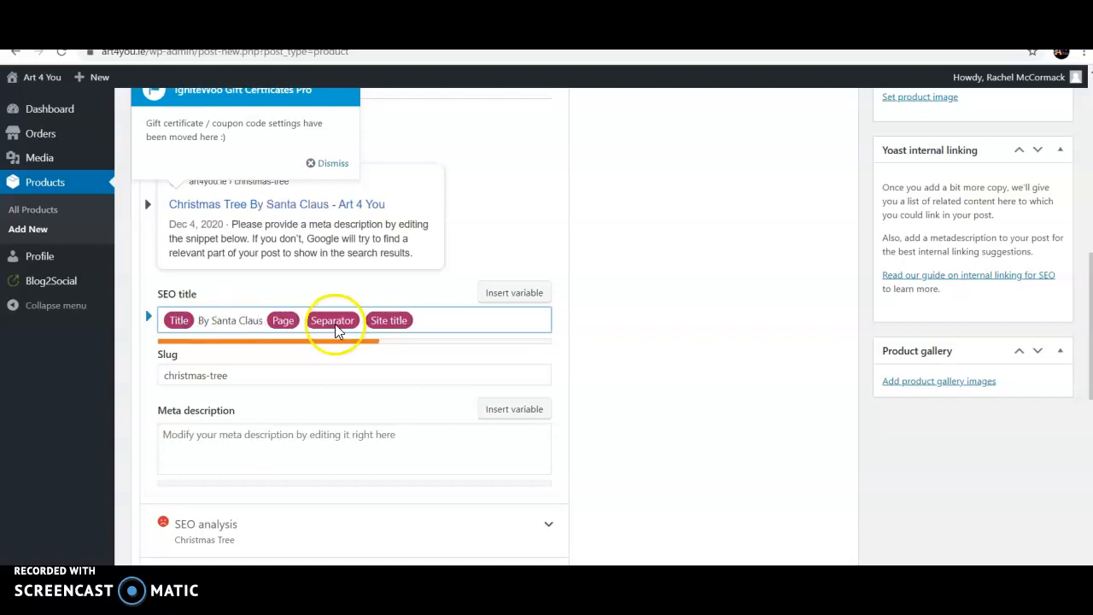
- Set the product's regular price to 250 euros in the product data
{"action": "scroll", "coordinate": [331, 329], "scroll_direction": "down", "scroll_amount": 1}
{"action": "scroll", "coordinate": [333, 339], "scroll_direction": "down", "scroll_amount": 3}
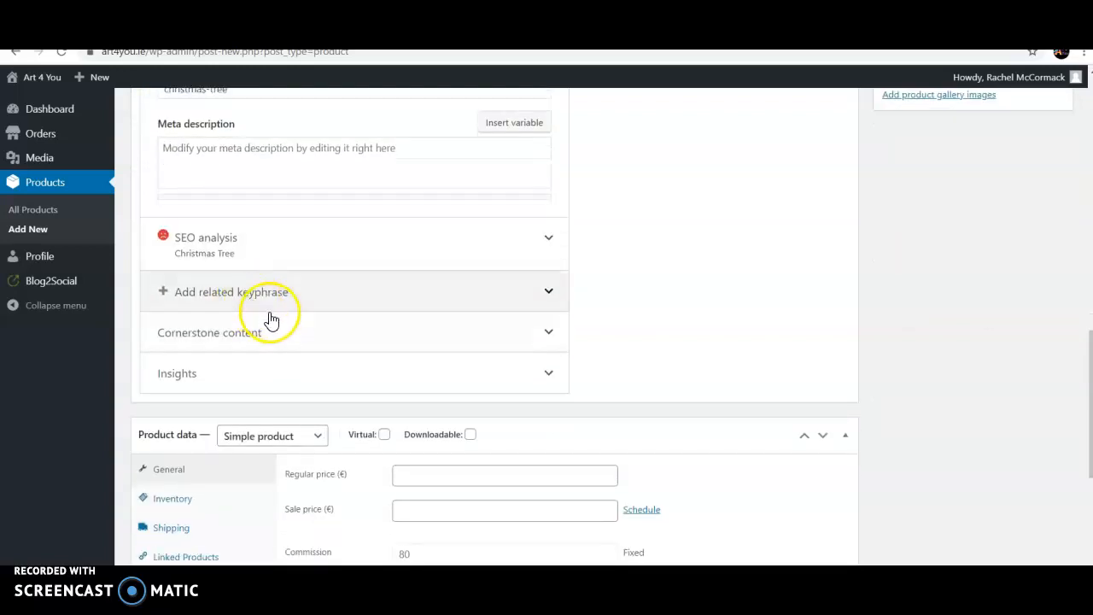
{"action": "left_click", "coordinate": [446, 475]}
{"action": "type", "text": "250"}
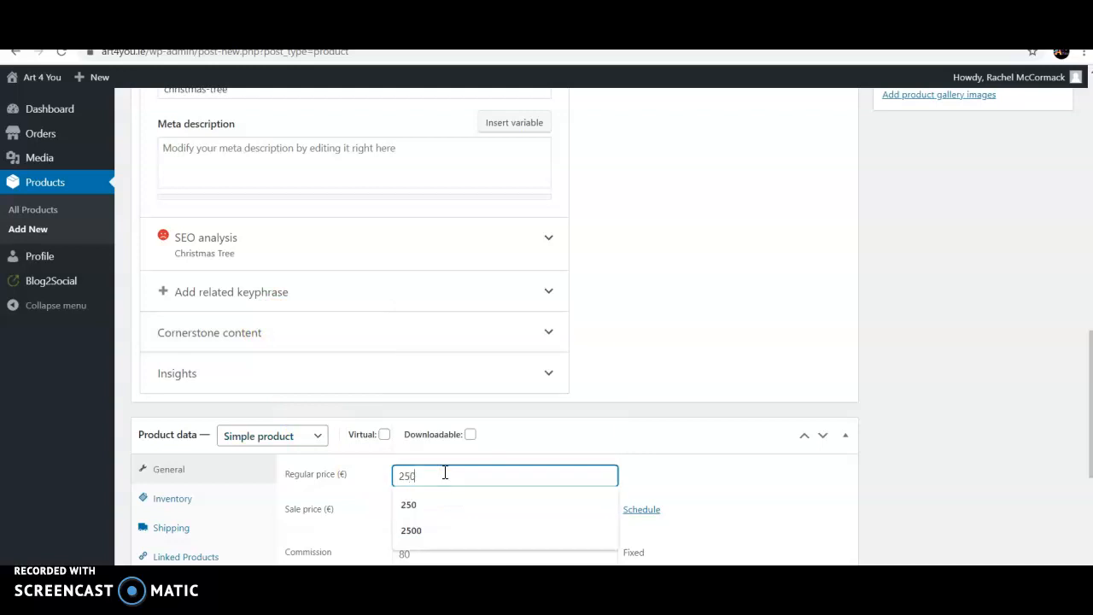
- Enable stock management at product level in the inventory settings and set the stock quantity to 1
{"action": "left_click", "coordinate": [182, 506]}
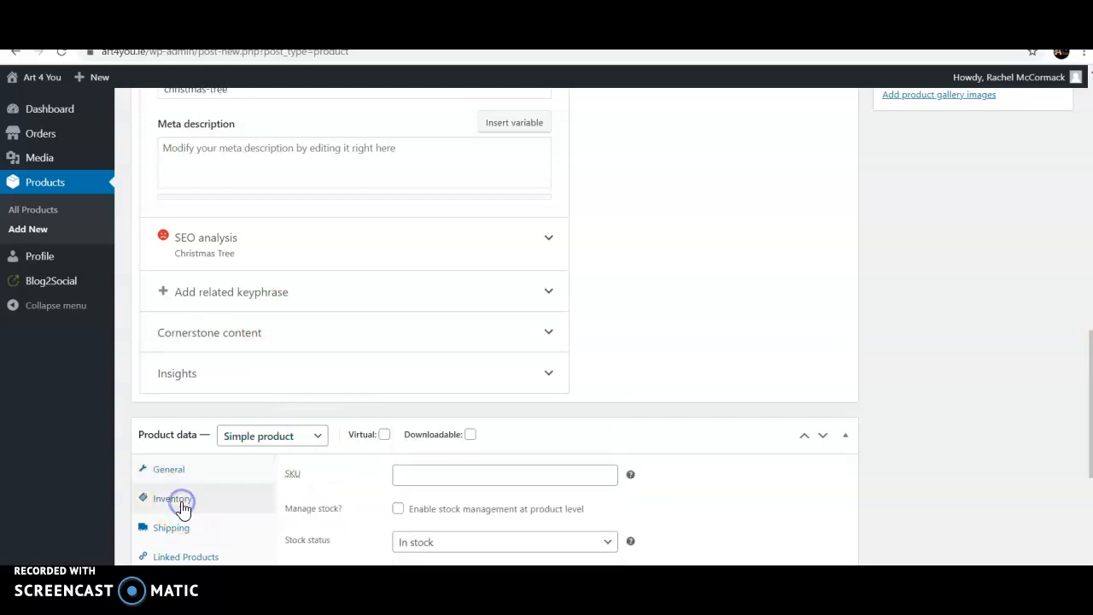
{"action": "scroll", "coordinate": [368, 476], "scroll_direction": "down", "scroll_amount": 1}
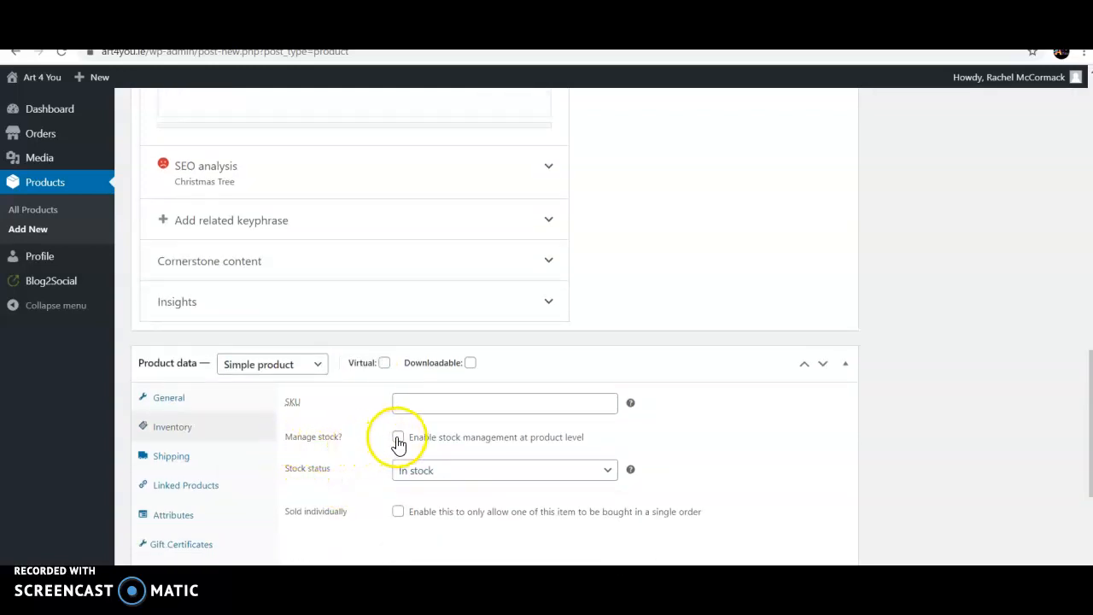
{"action": "left_click", "coordinate": [397, 440]}
{"action": "left_click", "coordinate": [410, 468]}
{"action": "key", "text": "BackSpace"}
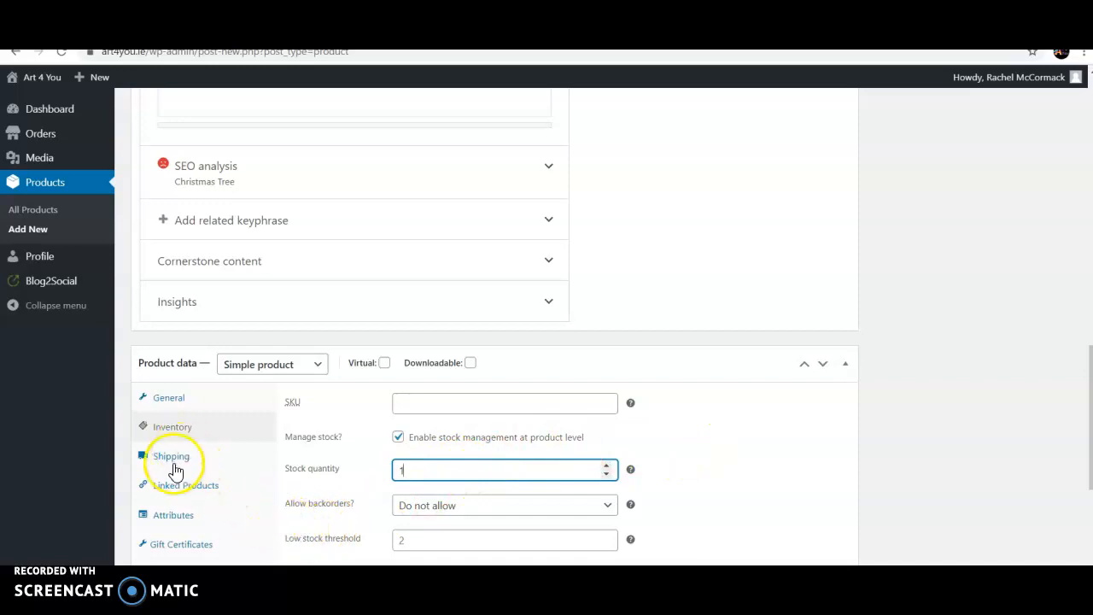
- Add the Art Medium attribute to the product and choose Oil as its value
{"action": "left_click", "coordinate": [183, 521]}
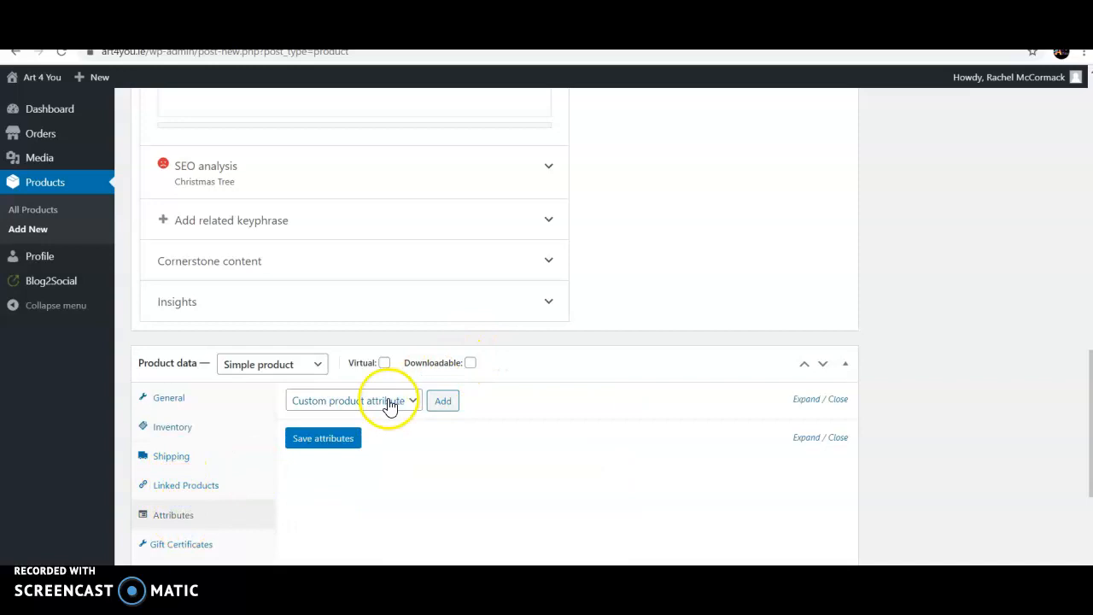
{"action": "left_click", "coordinate": [388, 404]}
{"action": "left_click", "coordinate": [377, 445]}
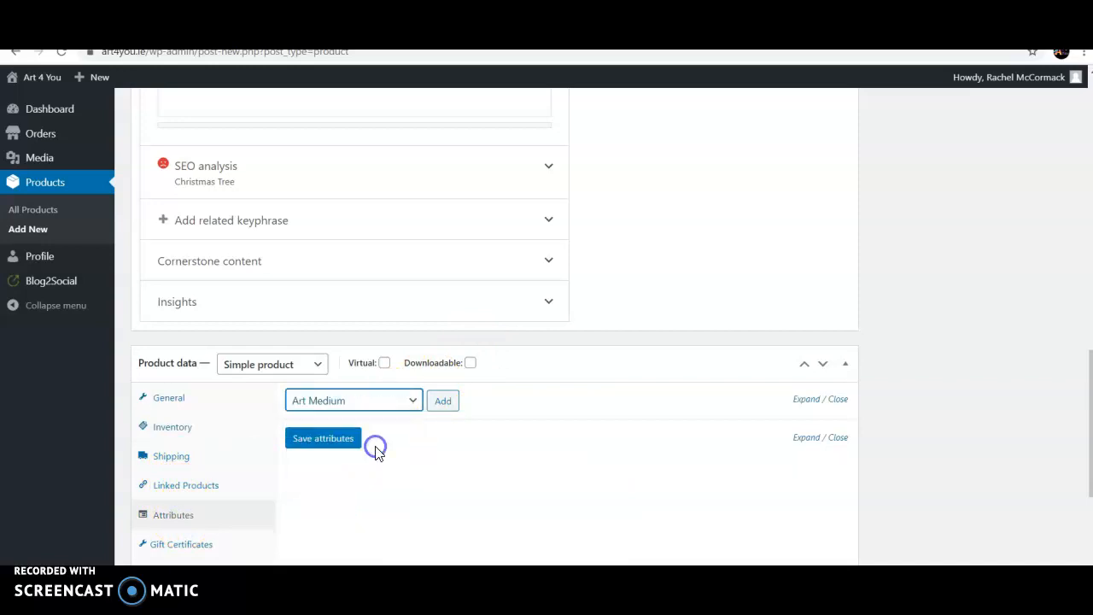
{"action": "left_click", "coordinate": [442, 415]}
{"action": "scroll", "coordinate": [441, 417], "scroll_direction": "down", "scroll_amount": 1}
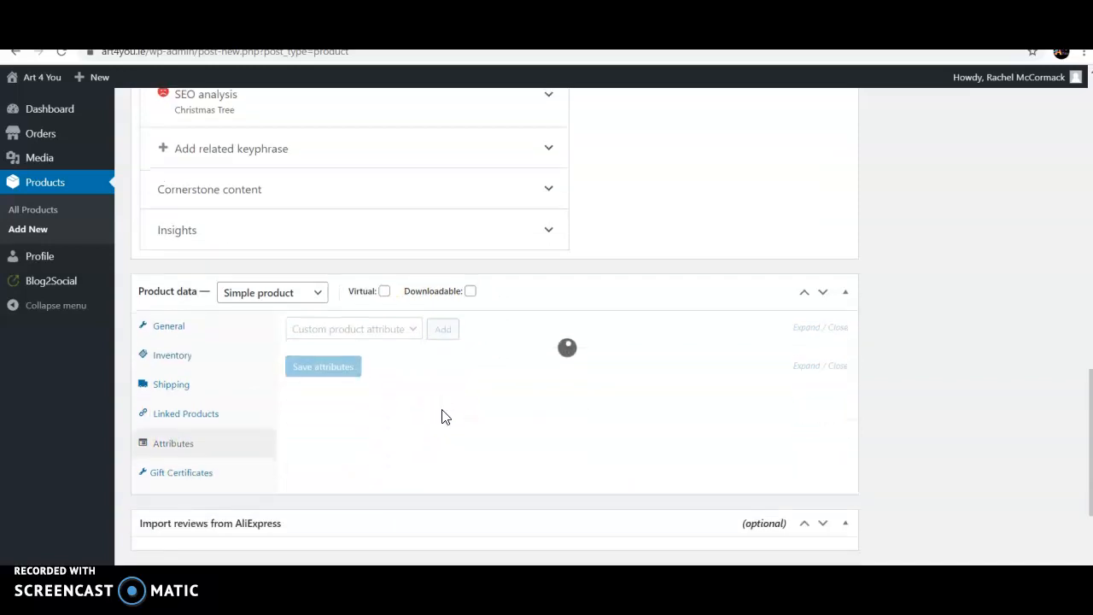
{"action": "left_click", "coordinate": [442, 416]}
{"action": "type", "text": "oi"}
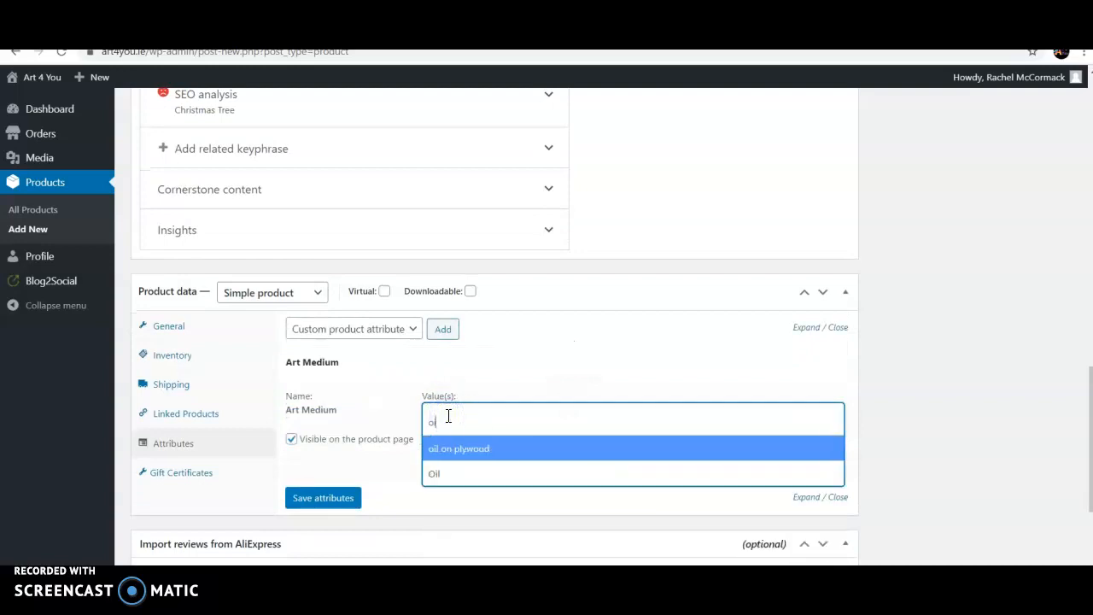
{"action": "left_click", "coordinate": [445, 472]}
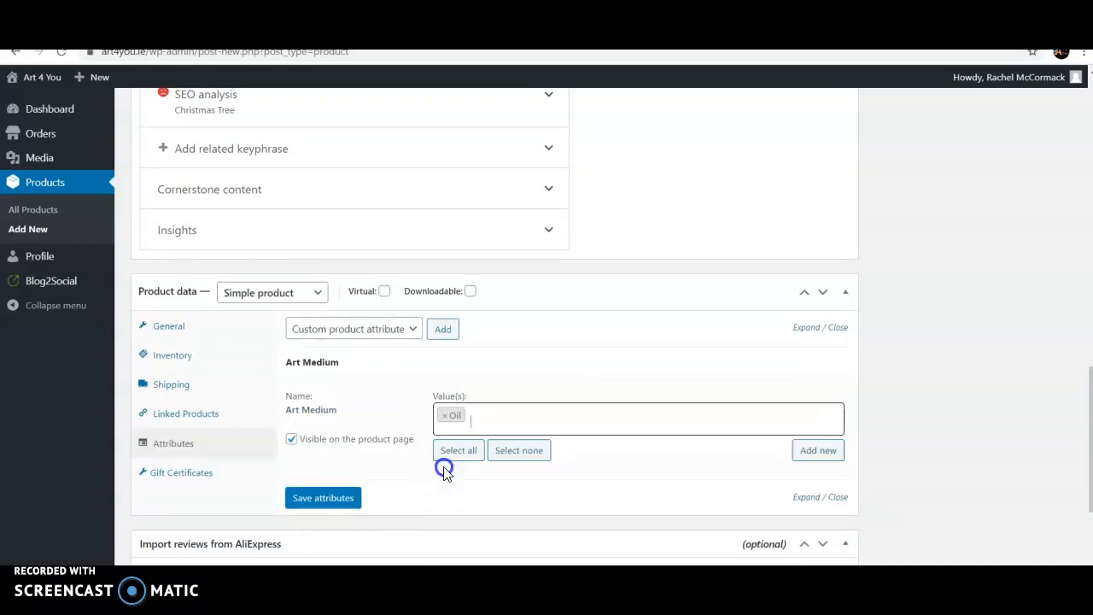
- Add the Paintings attribute to the product with Still Life as its value and save the attributes
{"action": "left_click", "coordinate": [377, 338]}
{"action": "left_click", "coordinate": [339, 396]}
{"action": "left_click", "coordinate": [437, 335]}
{"action": "scroll", "coordinate": [461, 354], "scroll_direction": "down", "scroll_amount": 2}
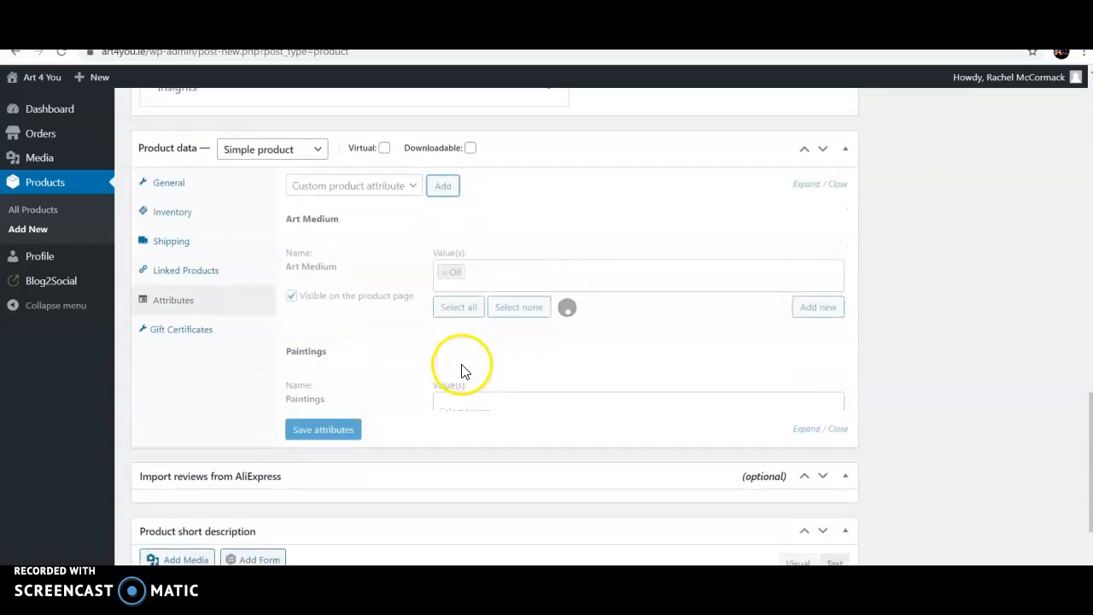
{"action": "left_click", "coordinate": [461, 408]}
{"action": "type", "text": "stil"}
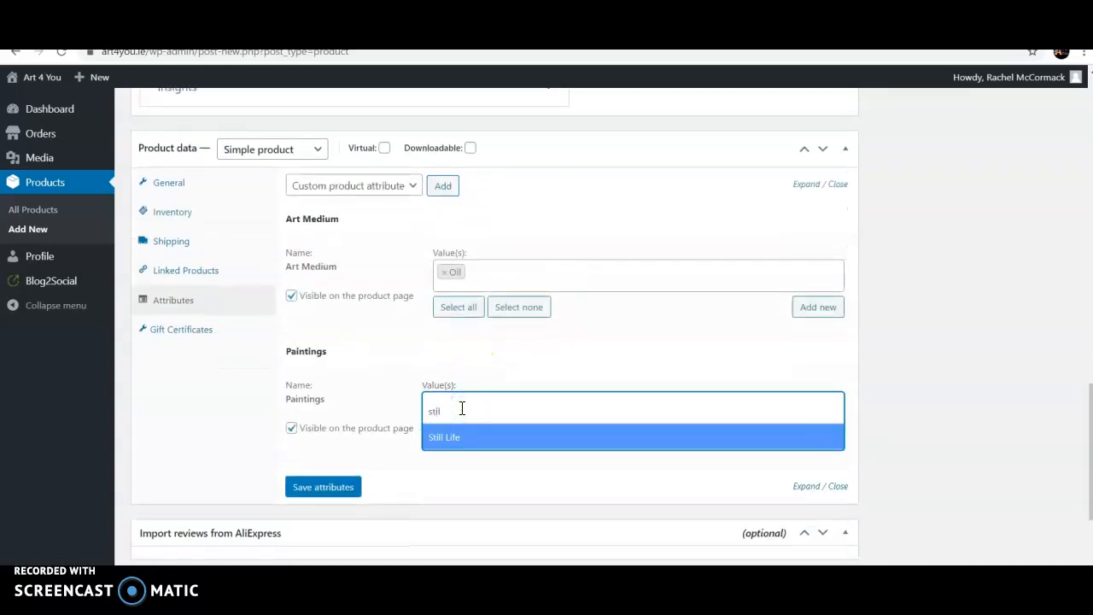
{"action": "left_click", "coordinate": [453, 437]}
{"action": "left_click", "coordinate": [339, 491]}
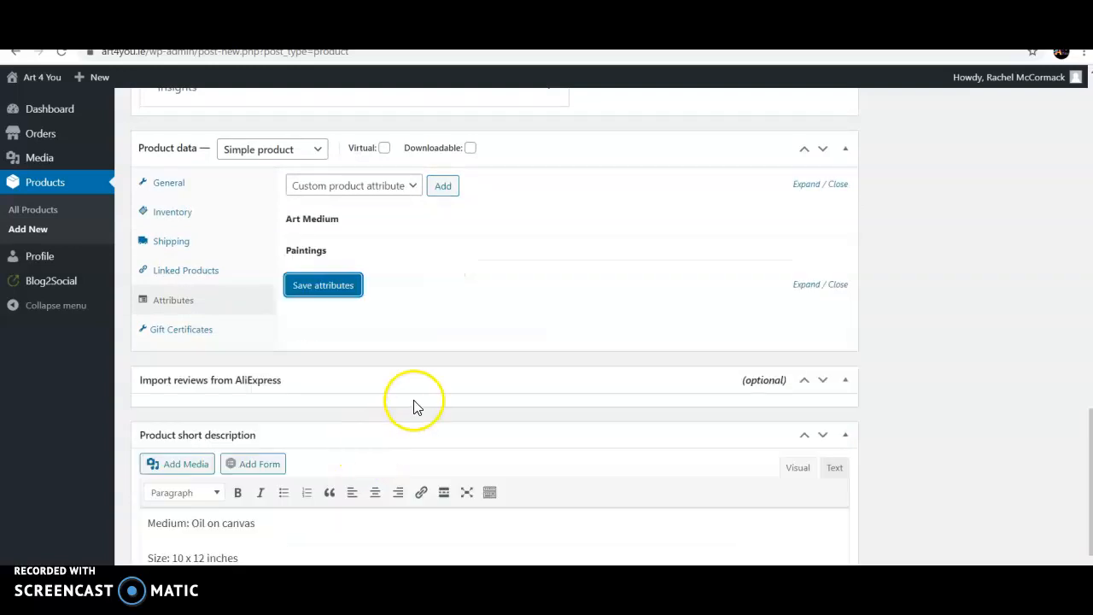
- Set christmas-tree-1.jpg from the media library as the product image
{"action": "scroll", "coordinate": [717, 333], "scroll_direction": "down", "scroll_amount": 2}
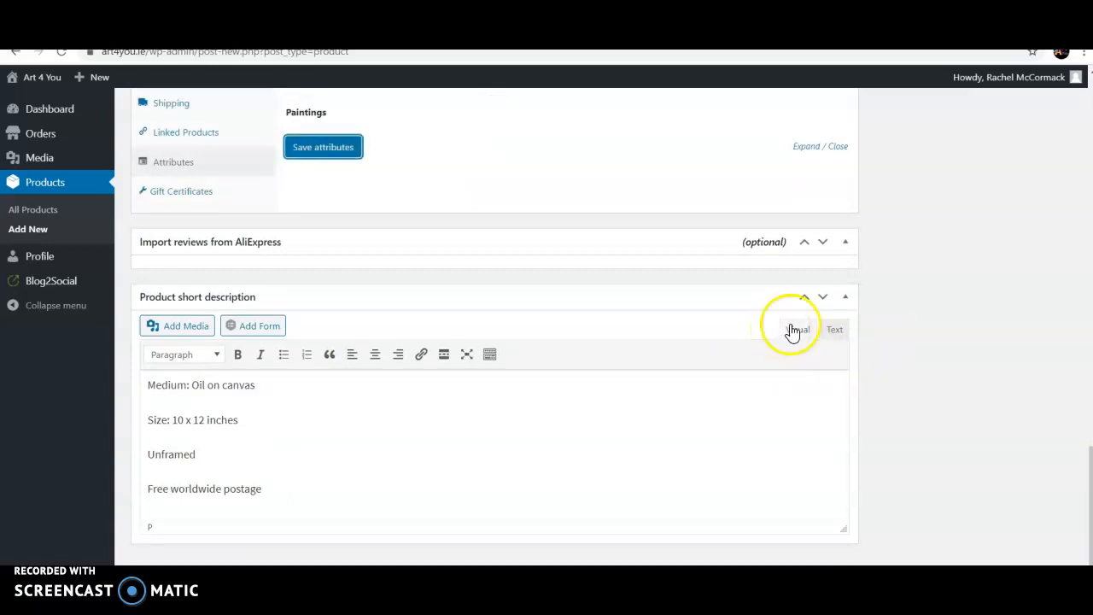
{"action": "scroll", "coordinate": [981, 317], "scroll_direction": "up", "scroll_amount": 5}
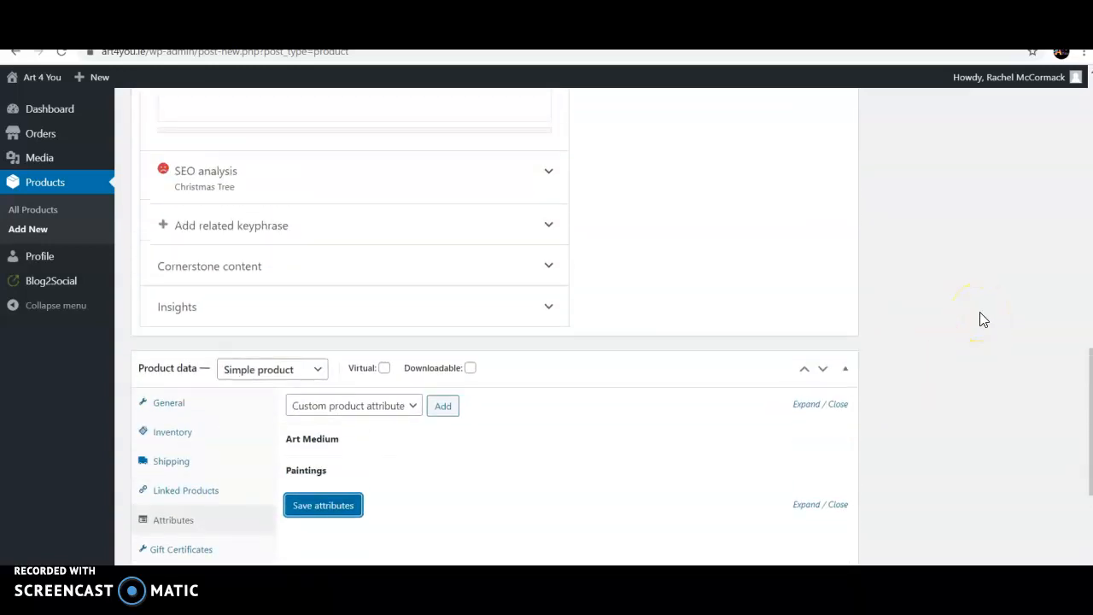
{"action": "scroll", "coordinate": [981, 317], "scroll_direction": "up", "scroll_amount": 4}
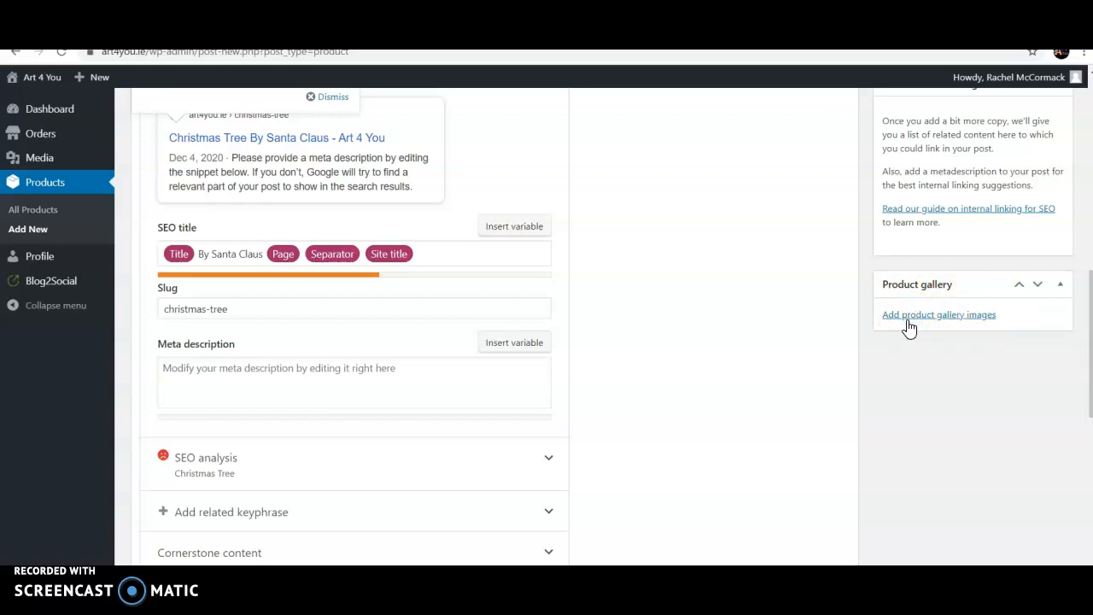
{"action": "scroll", "coordinate": [908, 327], "scroll_direction": "up", "scroll_amount": 2}
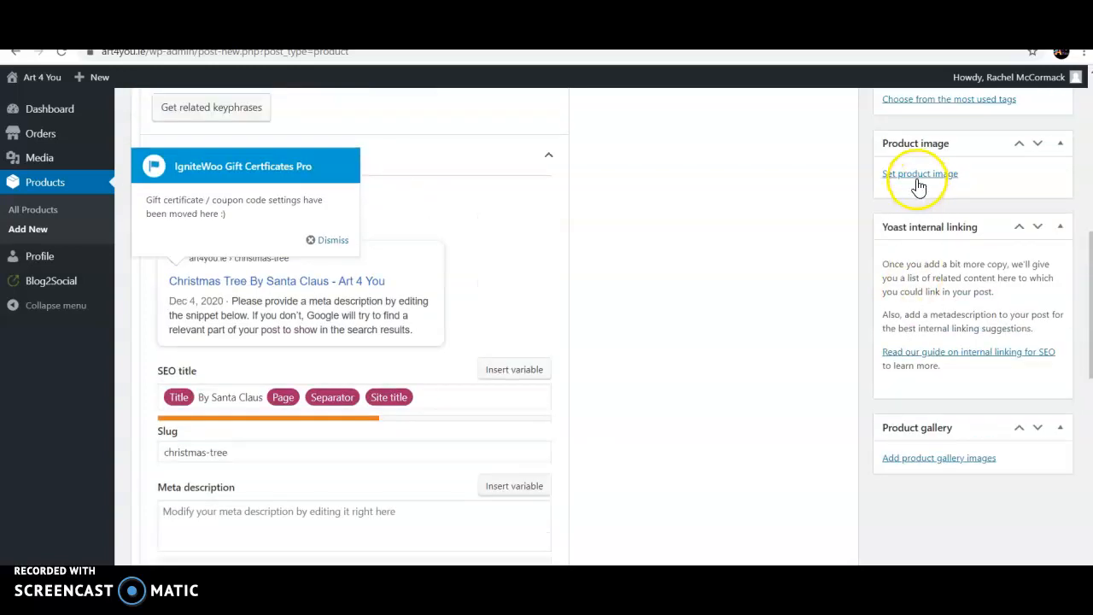
{"action": "left_click", "coordinate": [918, 180]}
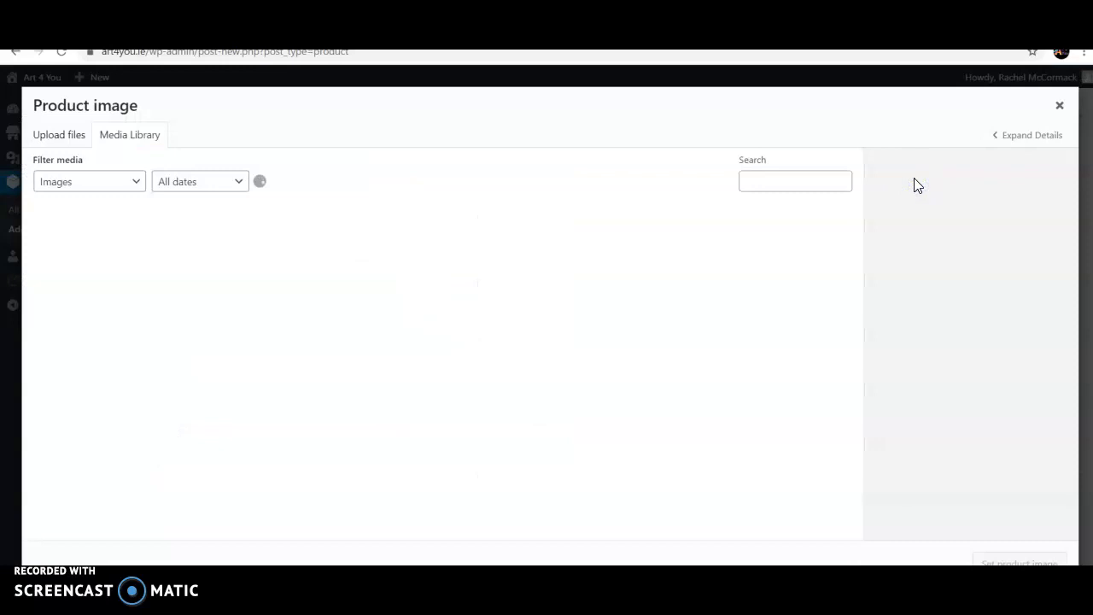
{"action": "left_click", "coordinate": [200, 277]}
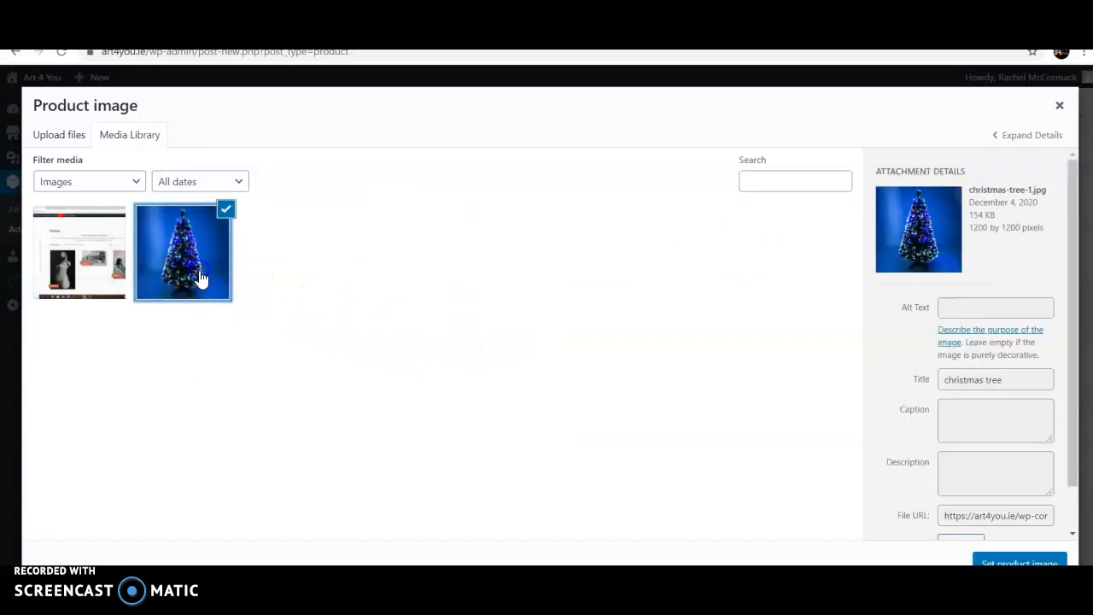
{"action": "left_click", "coordinate": [1021, 564]}
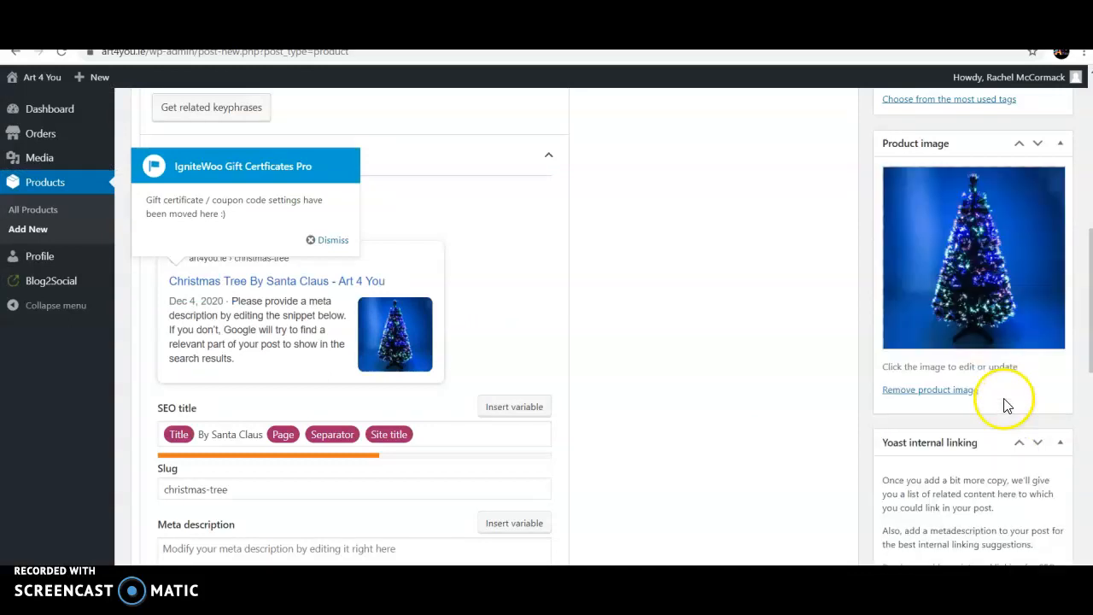
- Add the most used tags Art, art4you, buy art, christmas gift ideas and gift ideas to the product
{"action": "scroll", "coordinate": [1006, 400], "scroll_direction": "up", "scroll_amount": 5}
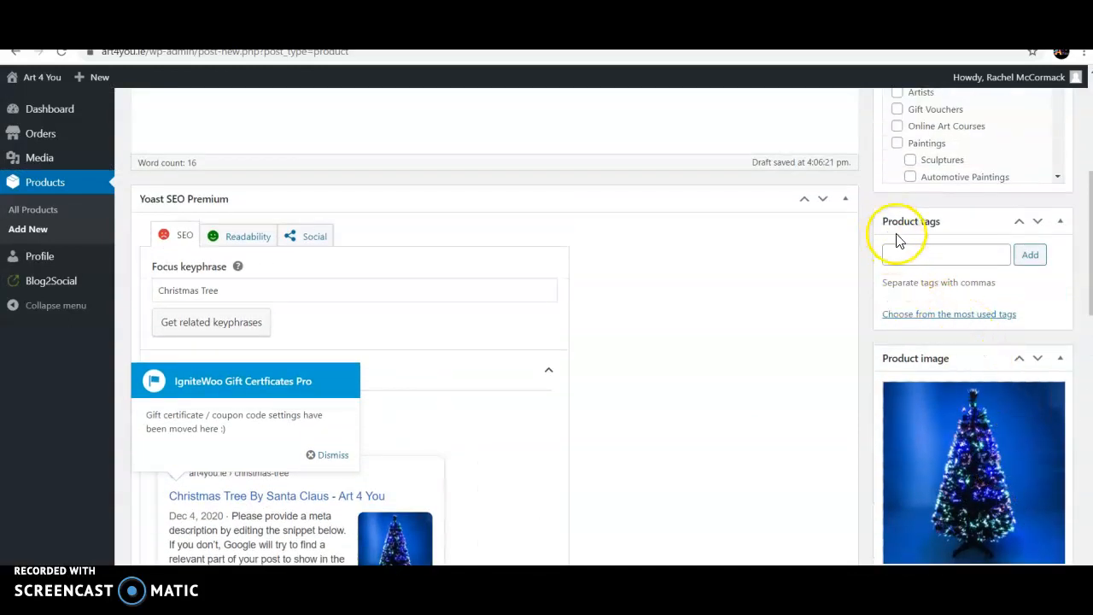
{"action": "left_click", "coordinate": [947, 316]}
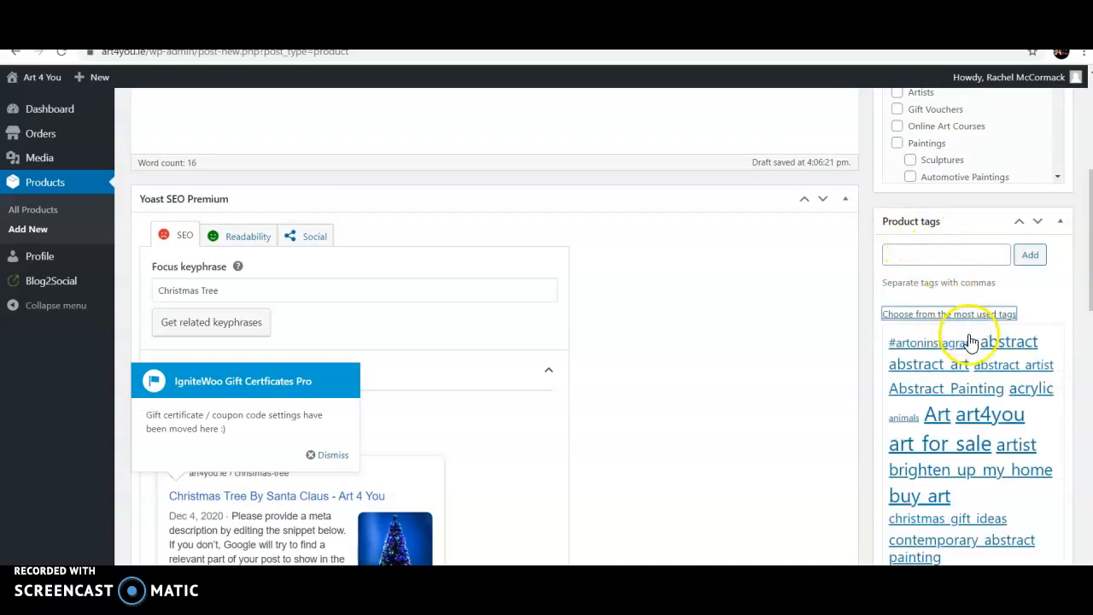
{"action": "scroll", "coordinate": [969, 342], "scroll_direction": "down", "scroll_amount": 1}
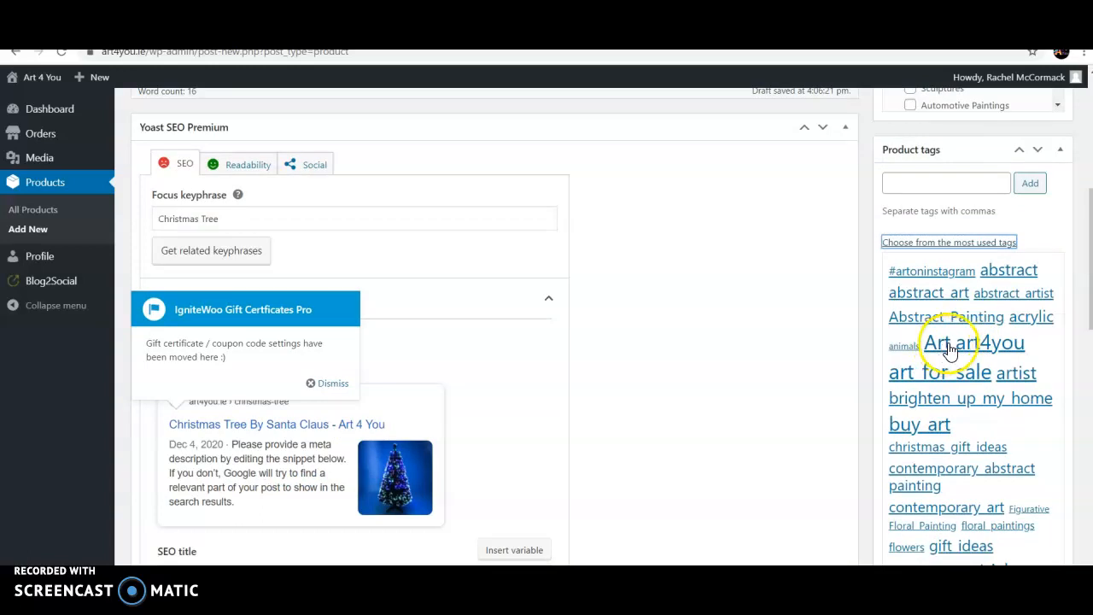
{"action": "left_click", "coordinate": [940, 350]}
{"action": "left_click", "coordinate": [984, 366]}
{"action": "left_click", "coordinate": [940, 440]}
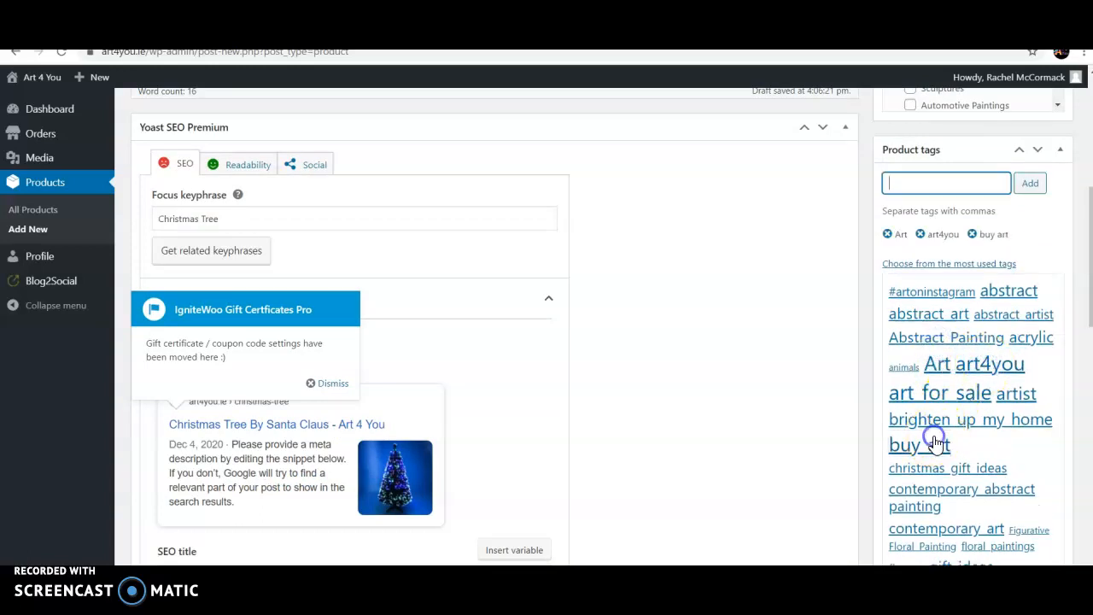
{"action": "left_click", "coordinate": [932, 470]}
{"action": "scroll", "coordinate": [955, 479], "scroll_direction": "down", "scroll_amount": 2}
{"action": "left_click", "coordinate": [972, 446]}
- Add the most used tags Irish Artist, oil painting, original painting and wall art, plus a new product tag "painting of christmas tree"
{"action": "scroll", "coordinate": [972, 448], "scroll_direction": "down", "scroll_amount": 4}
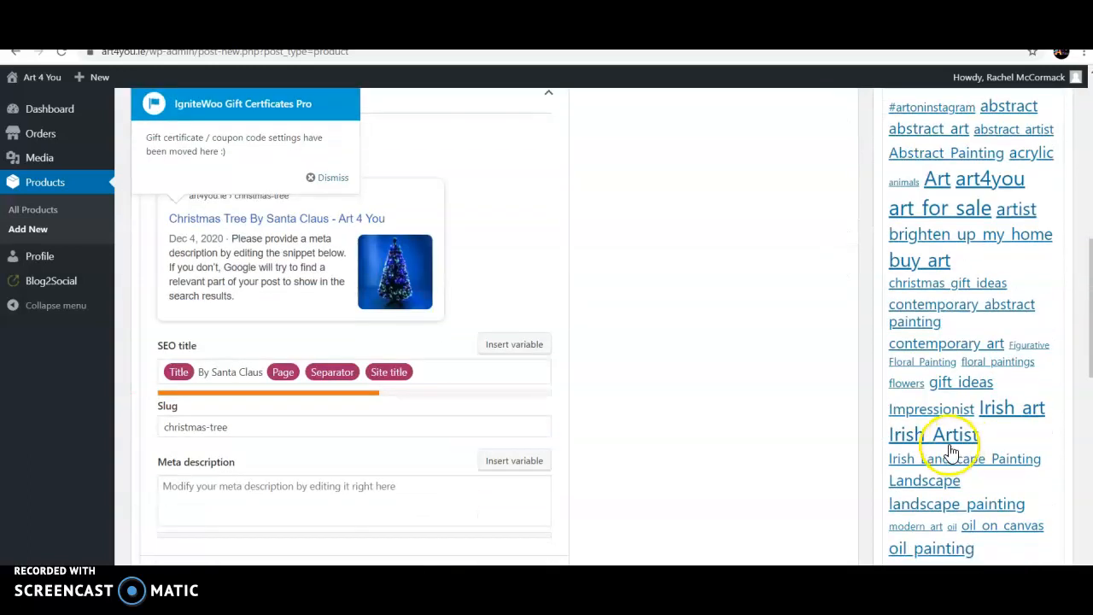
{"action": "left_click", "coordinate": [950, 441]}
{"action": "scroll", "coordinate": [952, 444], "scroll_direction": "down", "scroll_amount": 6}
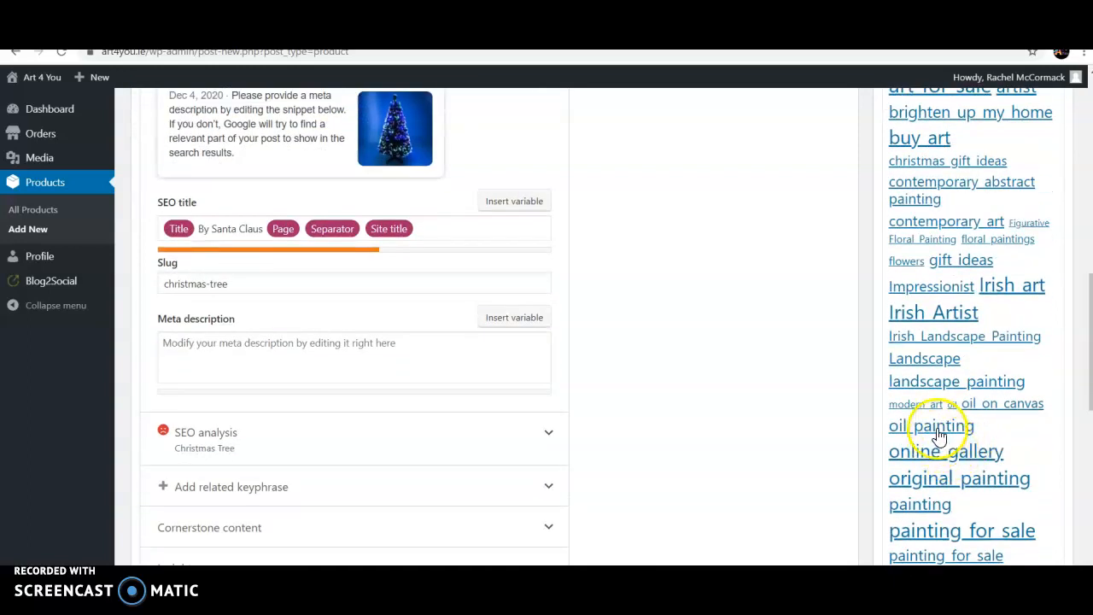
{"action": "left_click", "coordinate": [935, 426]}
{"action": "scroll", "coordinate": [954, 447], "scroll_direction": "down", "scroll_amount": 3}
{"action": "scroll", "coordinate": [954, 448], "scroll_direction": "down", "scroll_amount": 3}
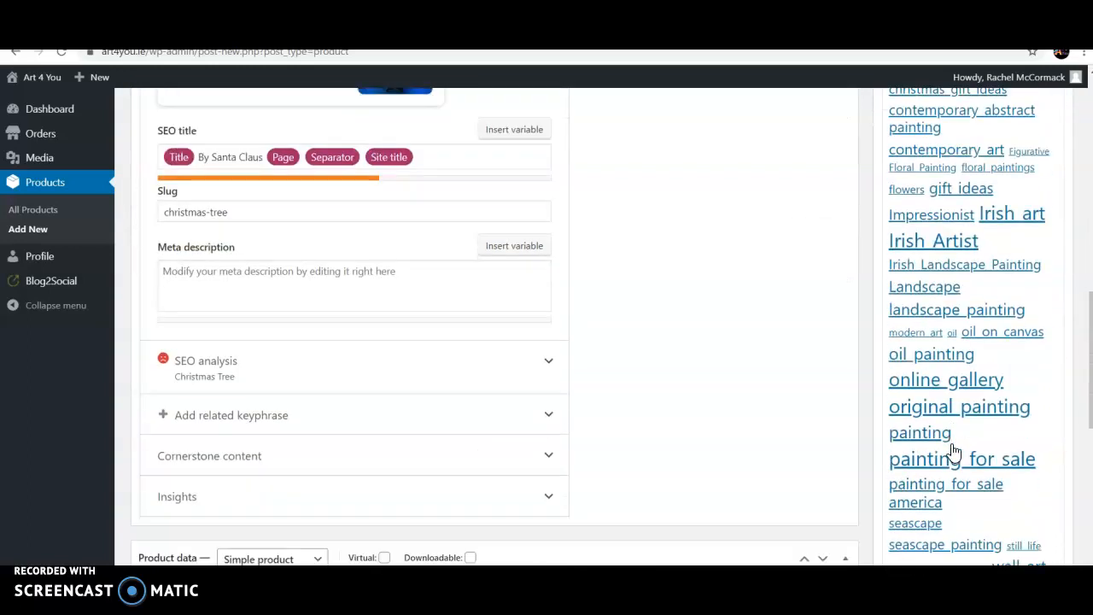
{"action": "left_click", "coordinate": [948, 404]}
{"action": "scroll", "coordinate": [946, 412], "scroll_direction": "down", "scroll_amount": 7}
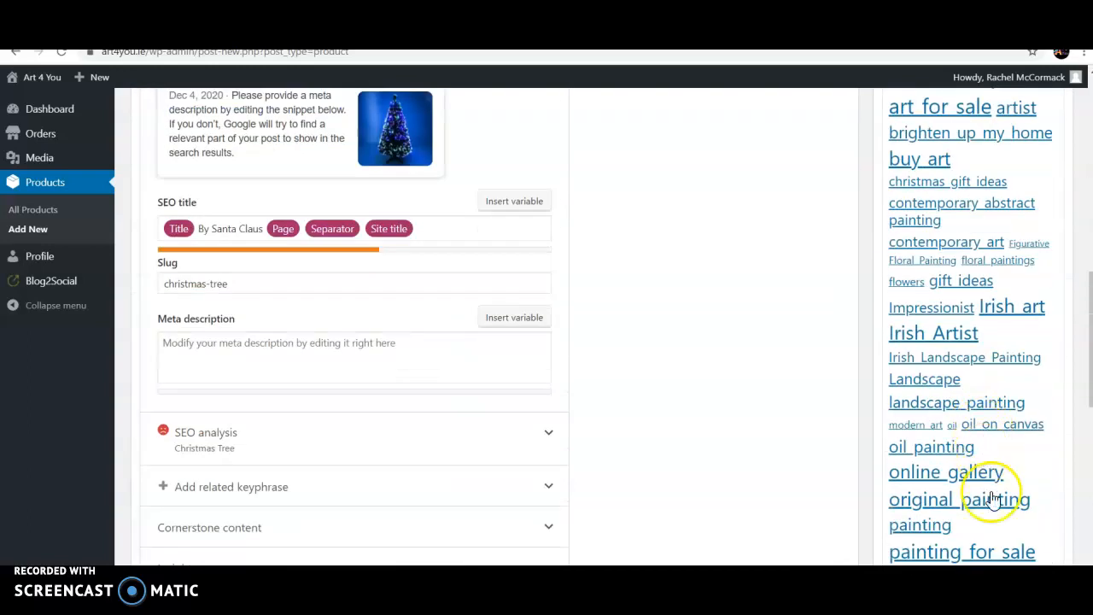
{"action": "left_click", "coordinate": [1016, 516]}
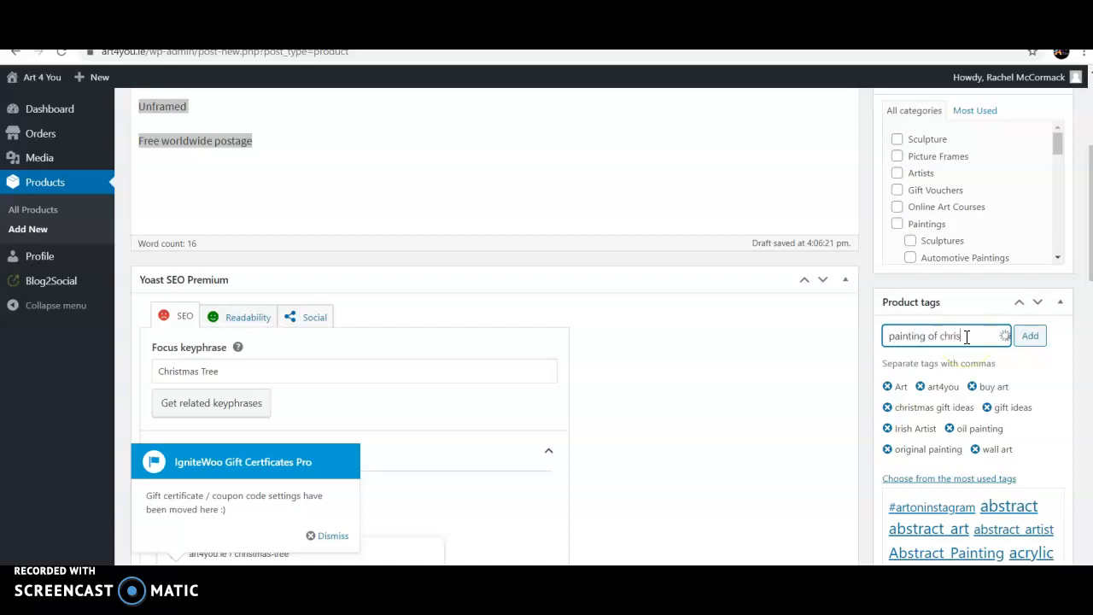
{"action": "type", "text": "s tree"}
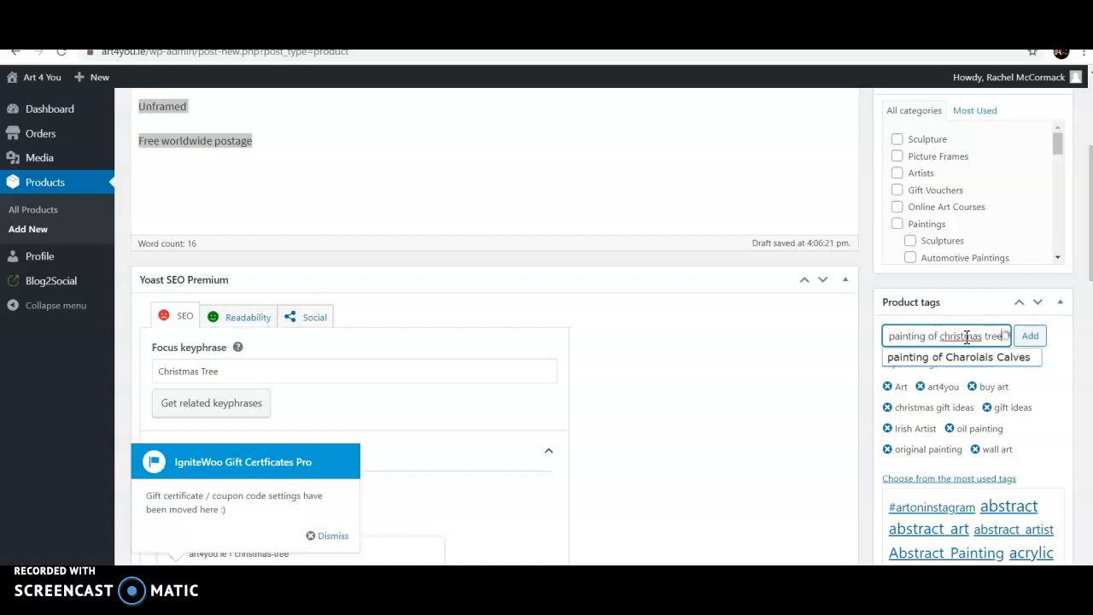
{"action": "left_click", "coordinate": [1030, 336]}
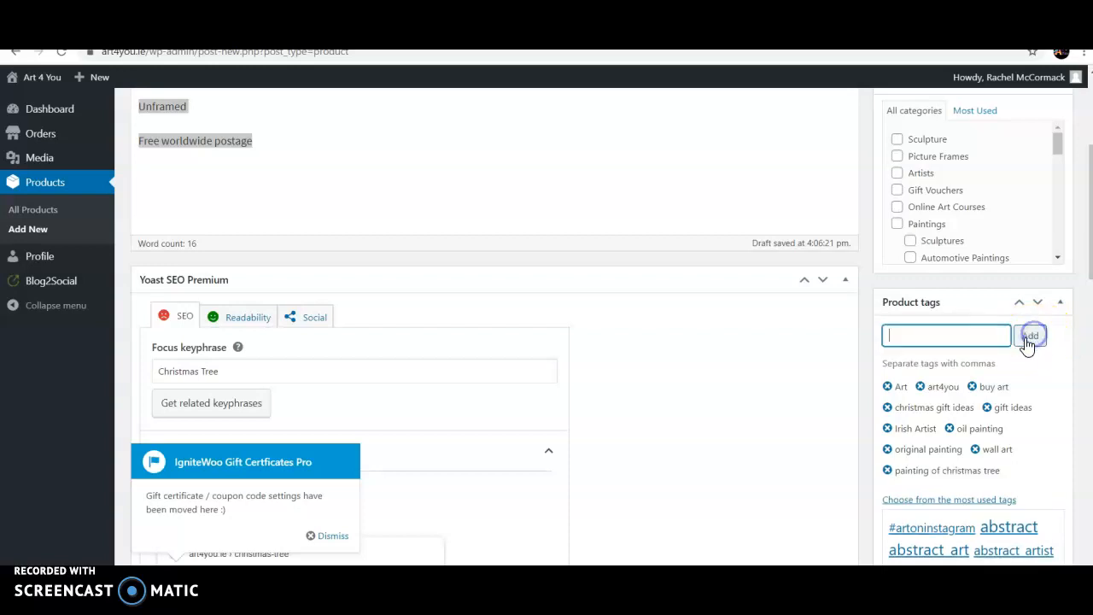
- Assign the product to the Paintings and Still Life Paintings categories, making Still Life Paintings the primary one
{"action": "scroll", "coordinate": [935, 230], "scroll_direction": "up", "scroll_amount": 1}
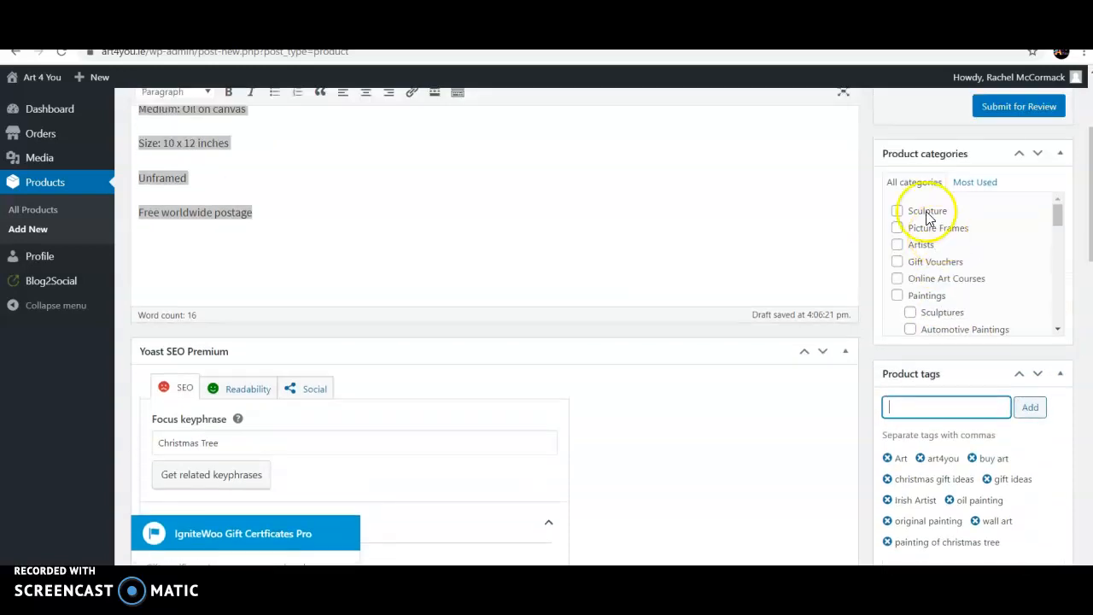
{"action": "left_click", "coordinate": [898, 296]}
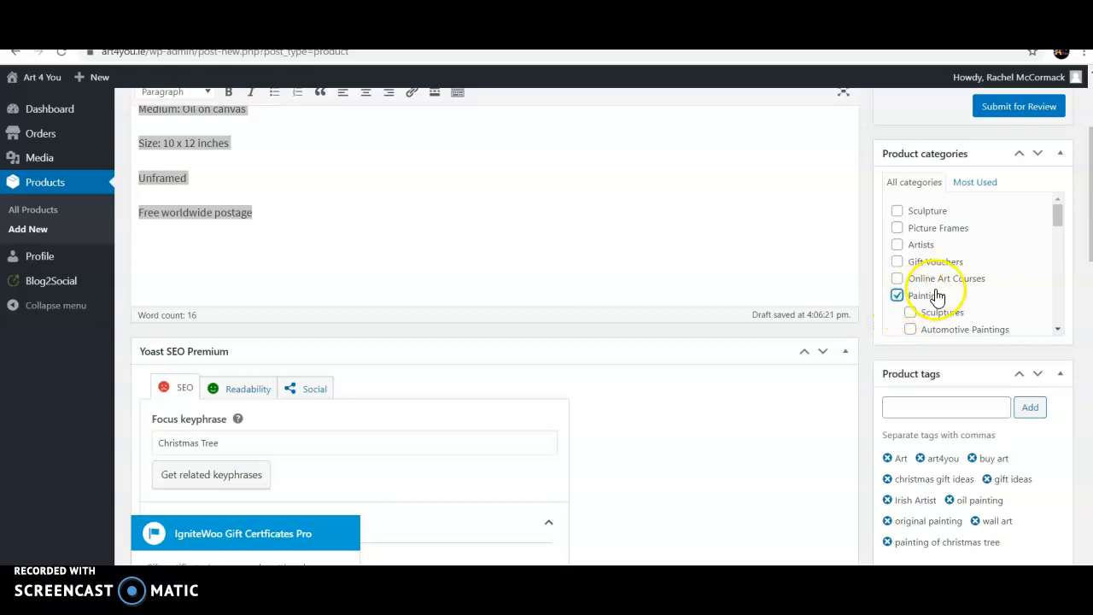
{"action": "scroll", "coordinate": [956, 299], "scroll_direction": "down", "scroll_amount": 1}
{"action": "scroll", "coordinate": [957, 303], "scroll_direction": "down", "scroll_amount": 5}
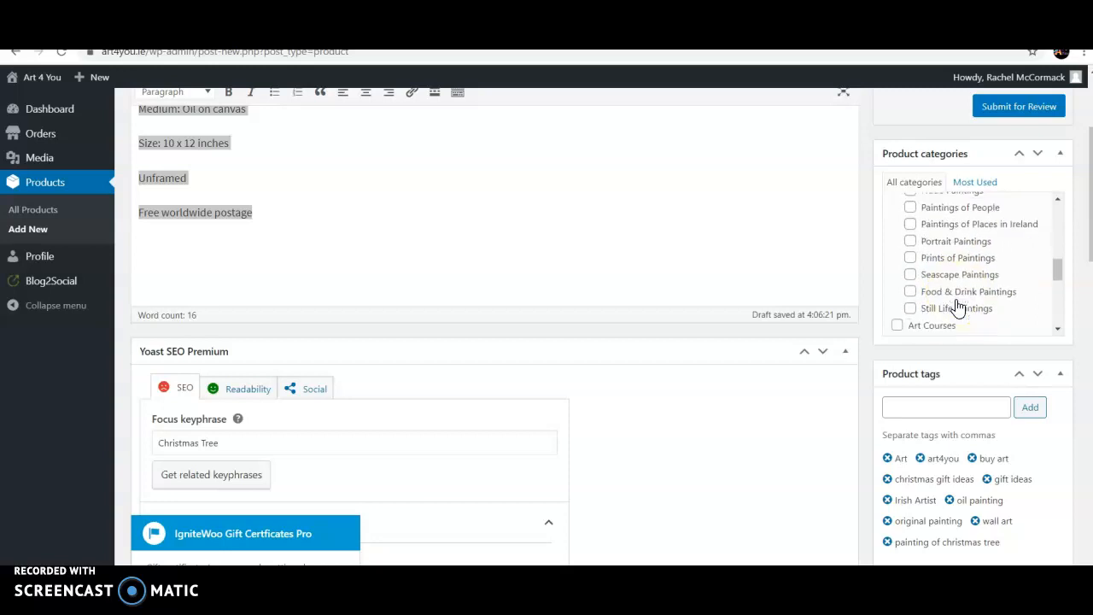
{"action": "left_click", "coordinate": [910, 309]}
{"action": "left_click", "coordinate": [1011, 327]}
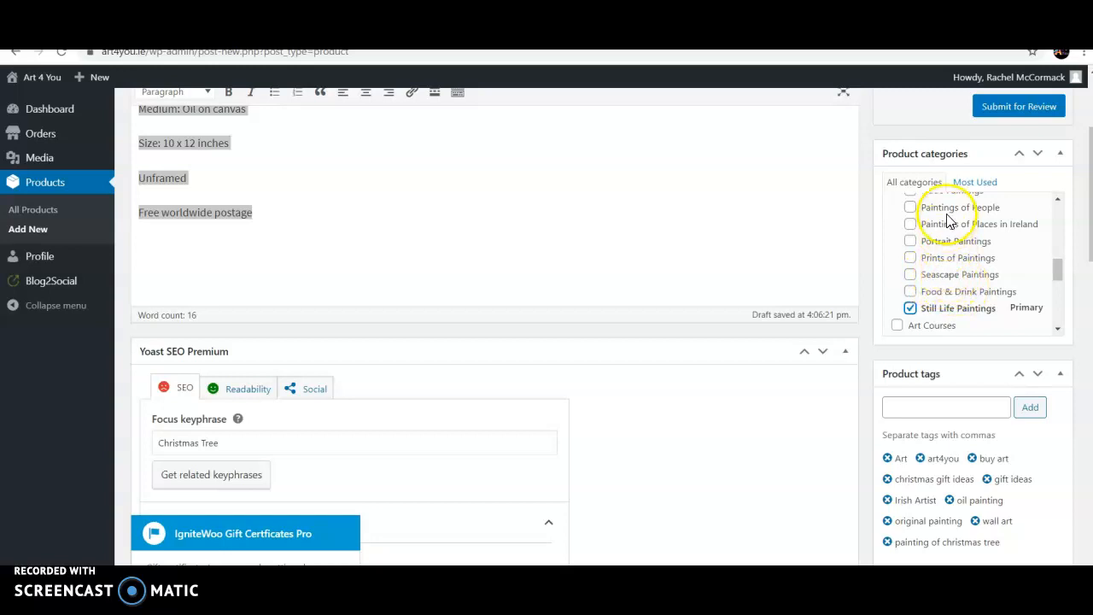
{"action": "scroll", "coordinate": [949, 226], "scroll_direction": "up", "scroll_amount": 4}
{"action": "scroll", "coordinate": [956, 248], "scroll_direction": "down", "scroll_amount": 2}
{"action": "scroll", "coordinate": [972, 290], "scroll_direction": "up", "scroll_amount": 2}
{"action": "scroll", "coordinate": [973, 290], "scroll_direction": "down", "scroll_amount": 4}
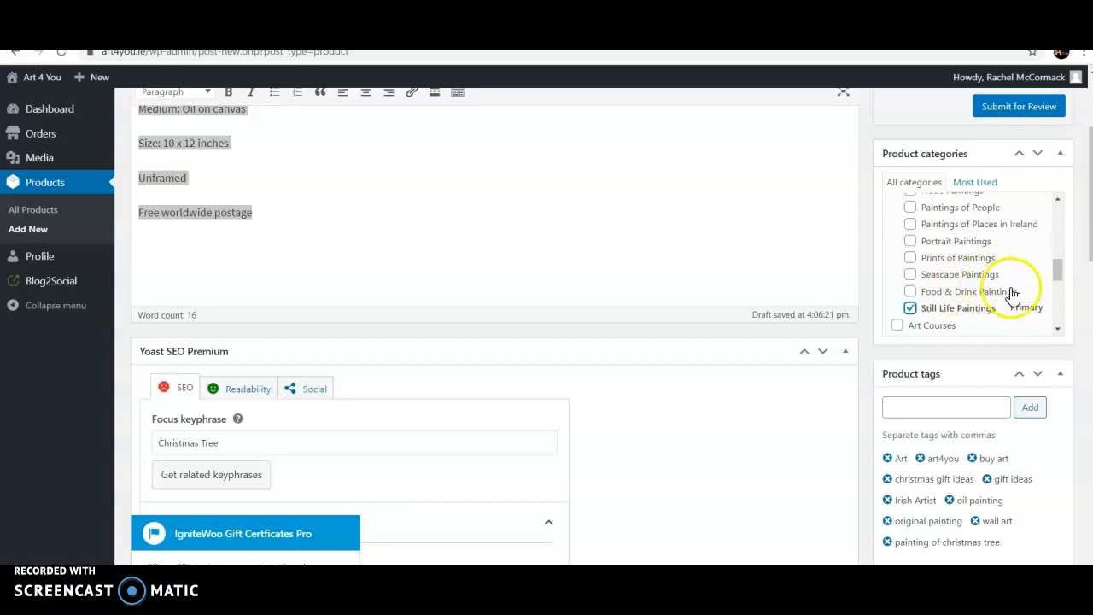
- Submit the Christmas Tree product for review
{"action": "scroll", "coordinate": [995, 291], "scroll_direction": "up", "scroll_amount": 2}
{"action": "scroll", "coordinate": [869, 259], "scroll_direction": "up", "scroll_amount": 2}
{"action": "scroll", "coordinate": [872, 260], "scroll_direction": "up", "scroll_amount": 1}
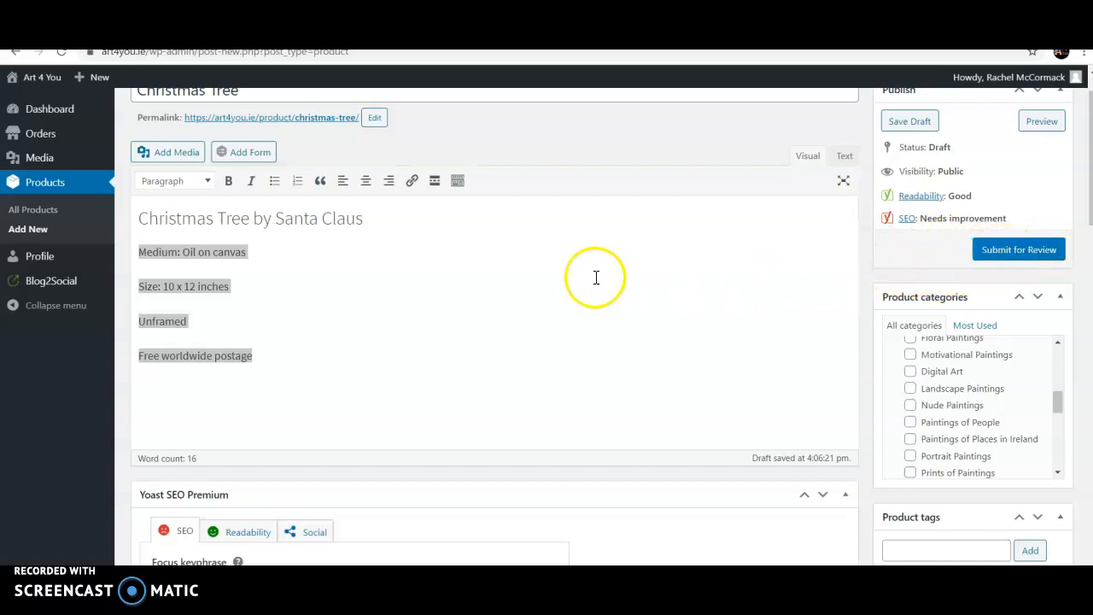
{"action": "left_click", "coordinate": [1001, 256]}
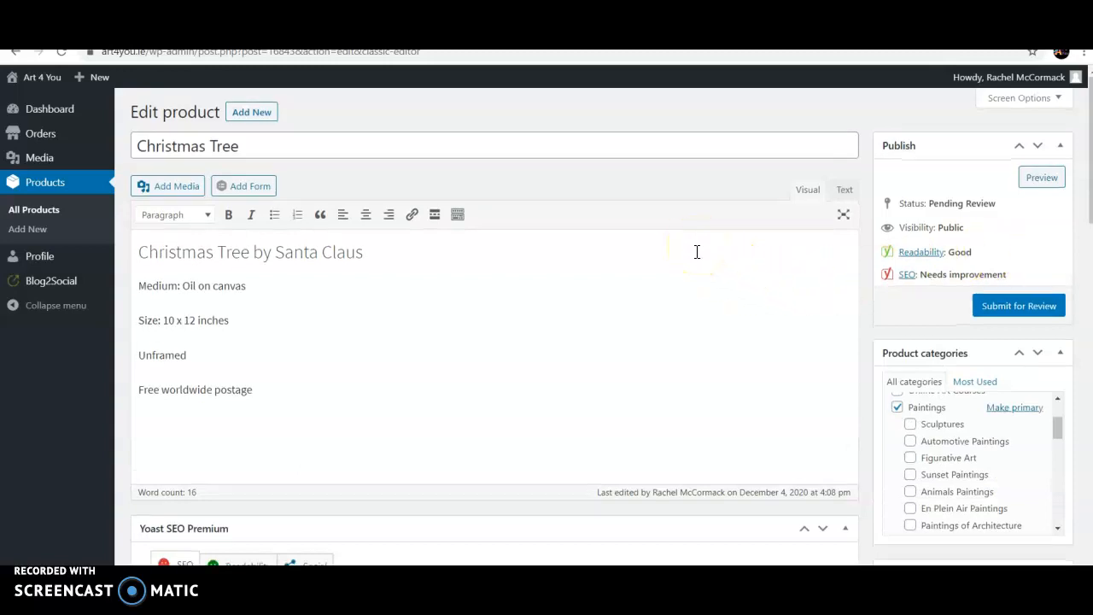
{"action": "scroll", "coordinate": [696, 250], "scroll_direction": "down", "scroll_amount": 2}
{"action": "scroll", "coordinate": [695, 253], "scroll_direction": "down", "scroll_amount": 1}
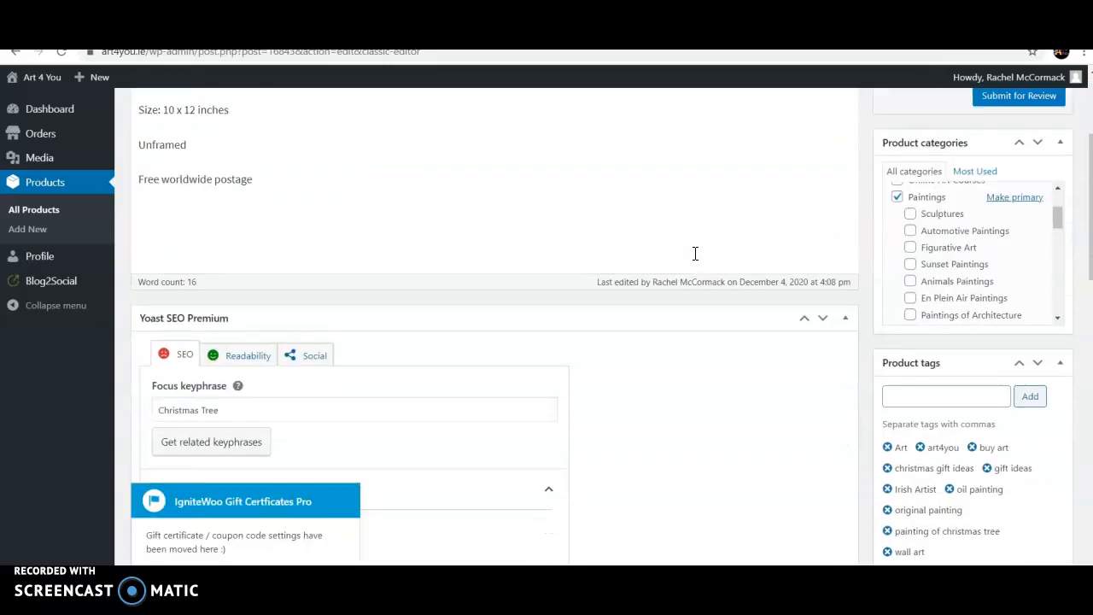